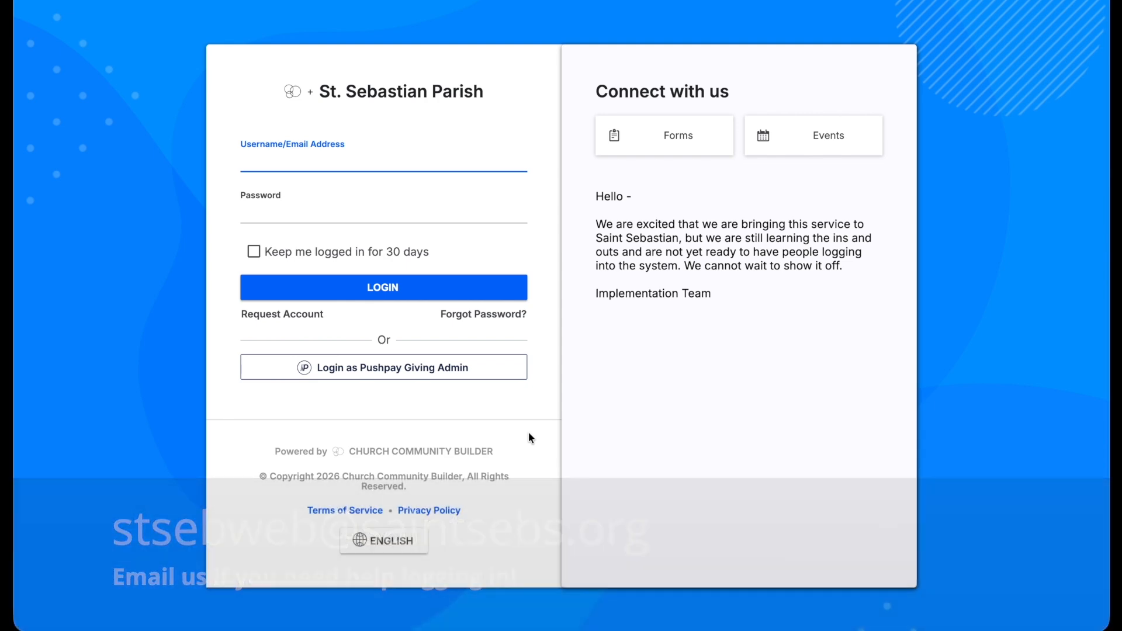
Sign in and open your own profile to review its contact details and three family members
type("test")
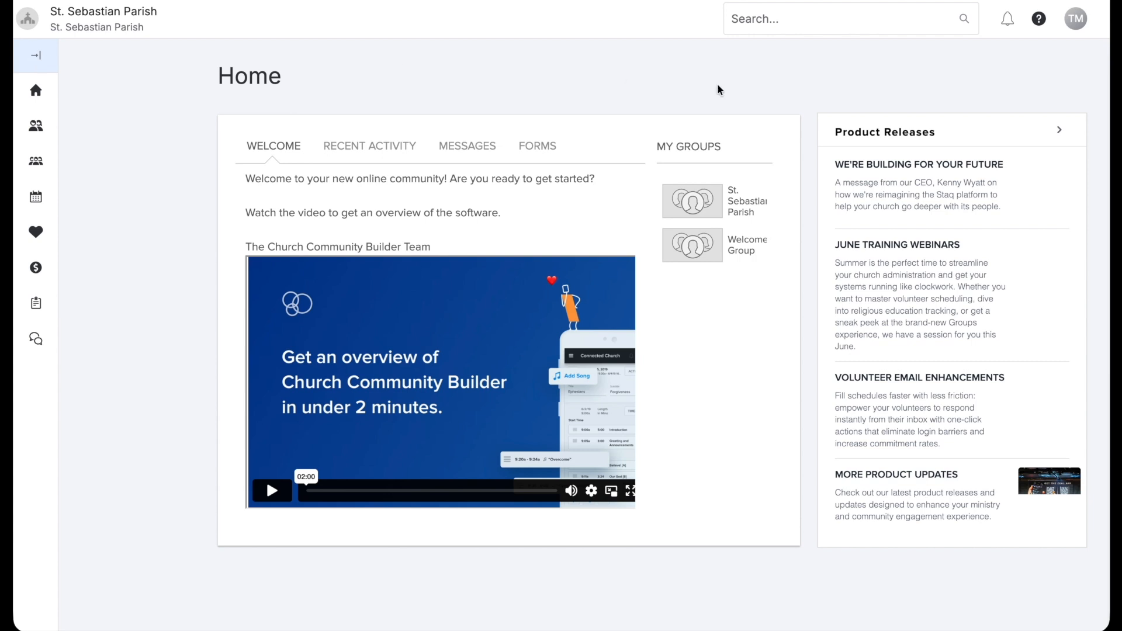
left_click(1080, 22)
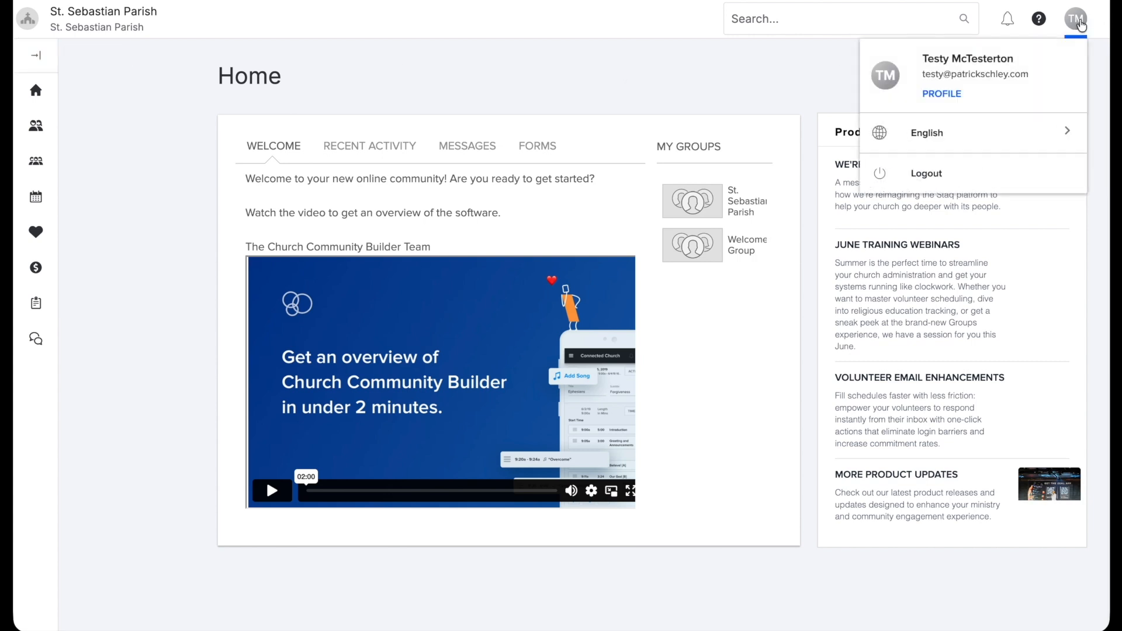
left_click(950, 94)
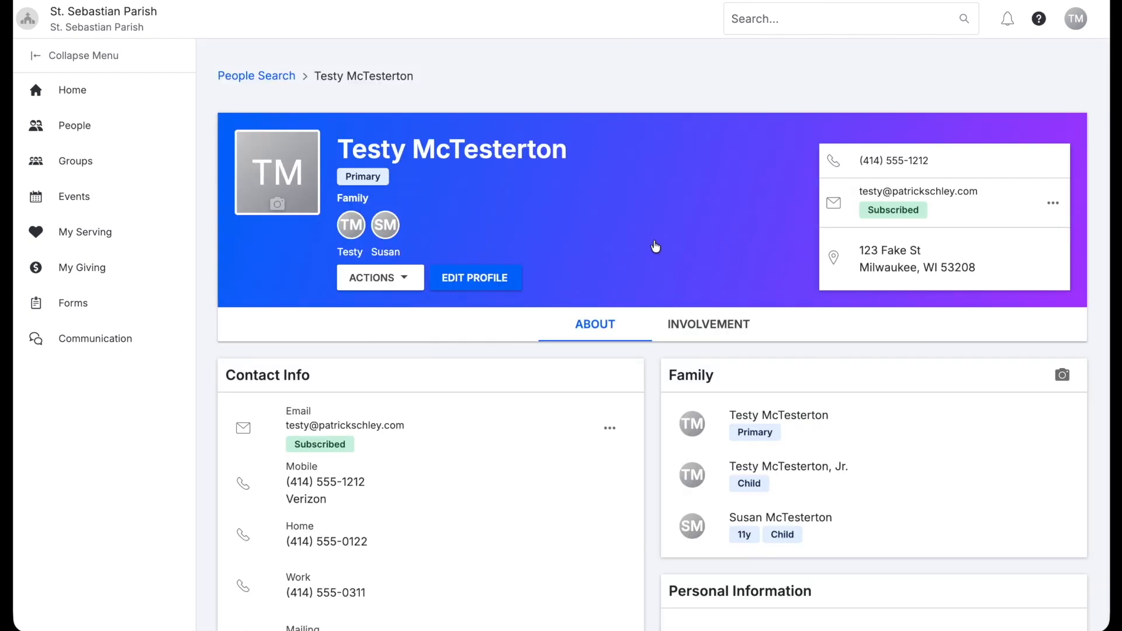
scroll(650, 236, "down", 4)
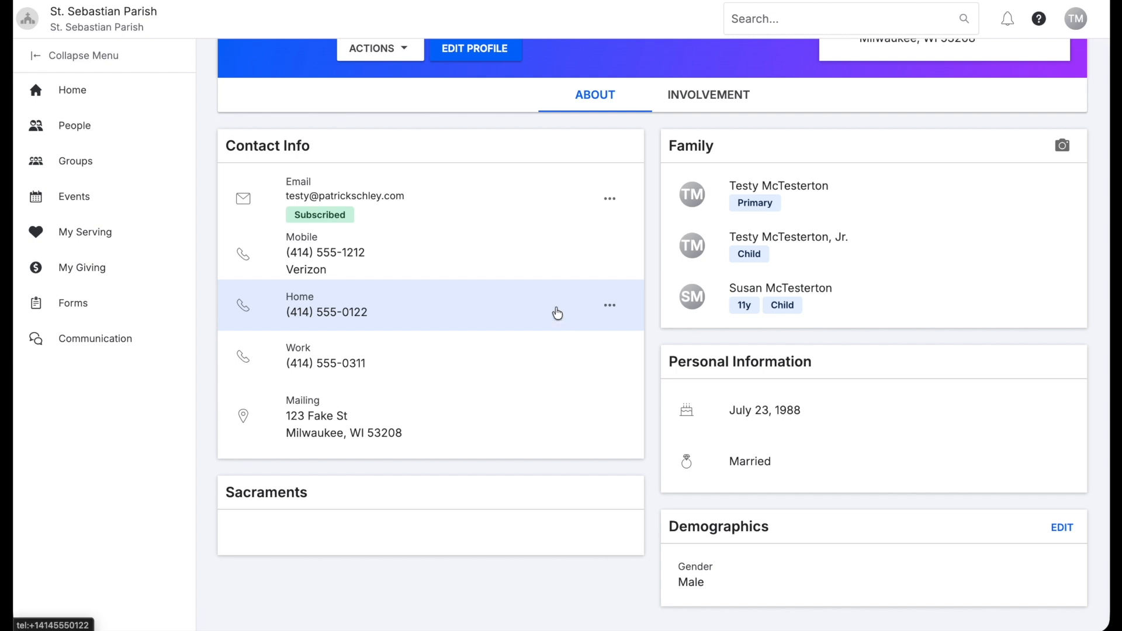
scroll(483, 263, "down", 1)
scroll(483, 286, "up", 5)
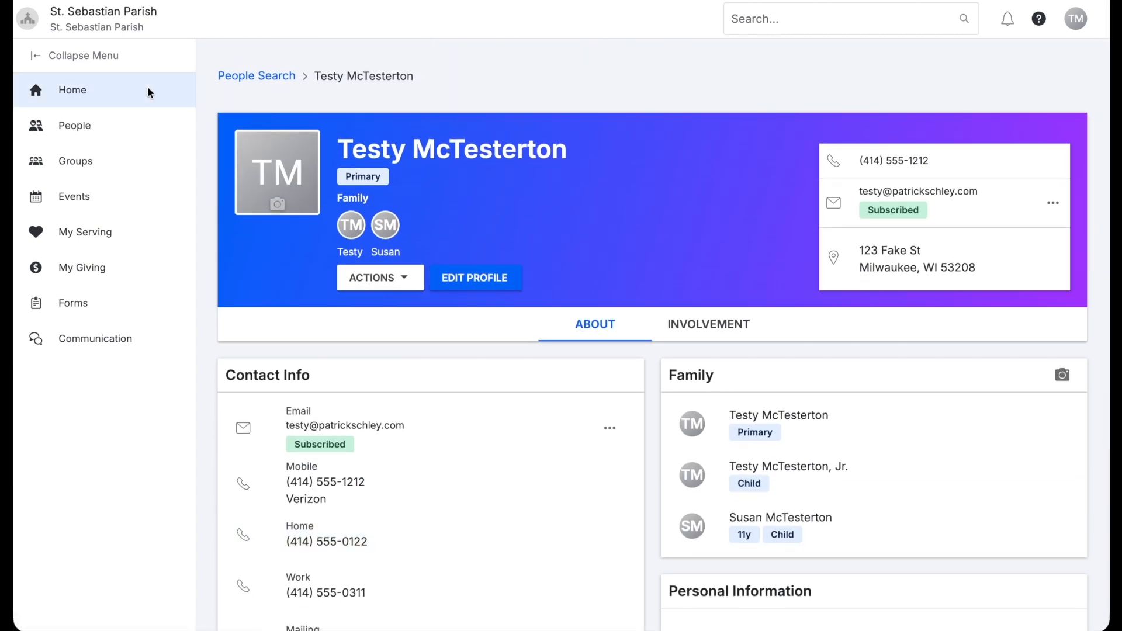
Open Welcome Group from My Groups and bring up its group actions list
left_click(83, 168)
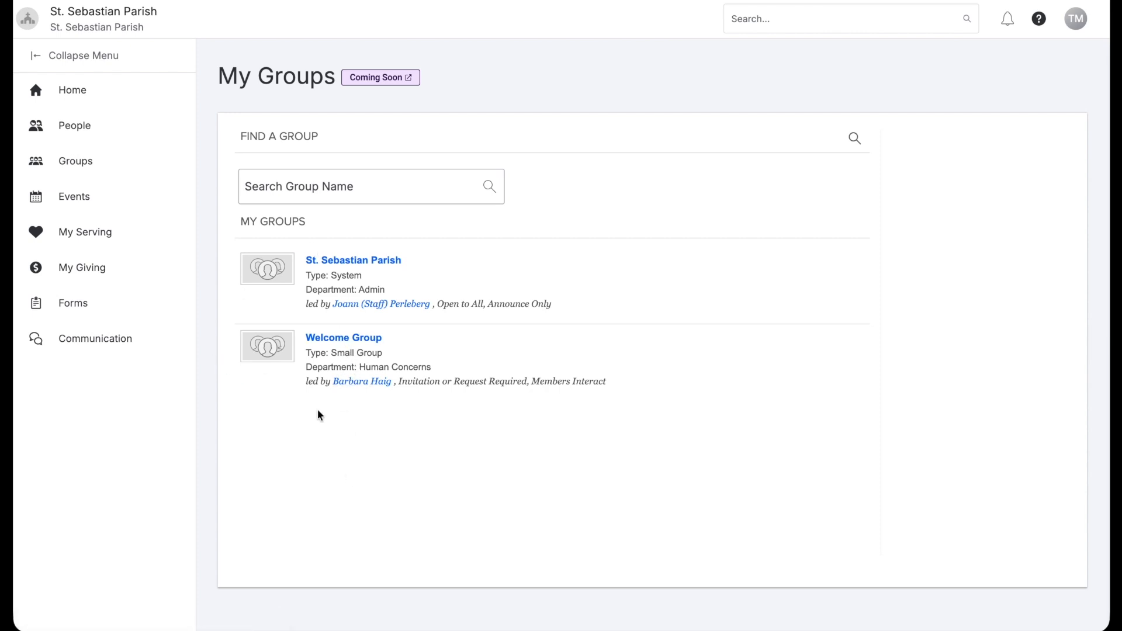
left_click(342, 339)
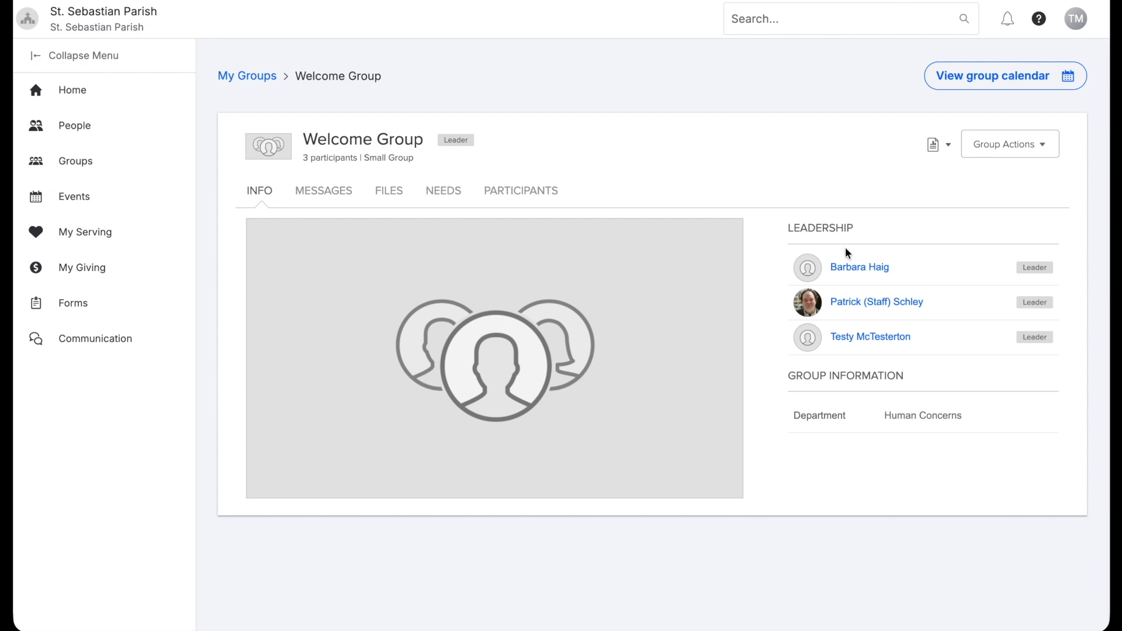
left_click(1000, 153)
left_click(994, 172)
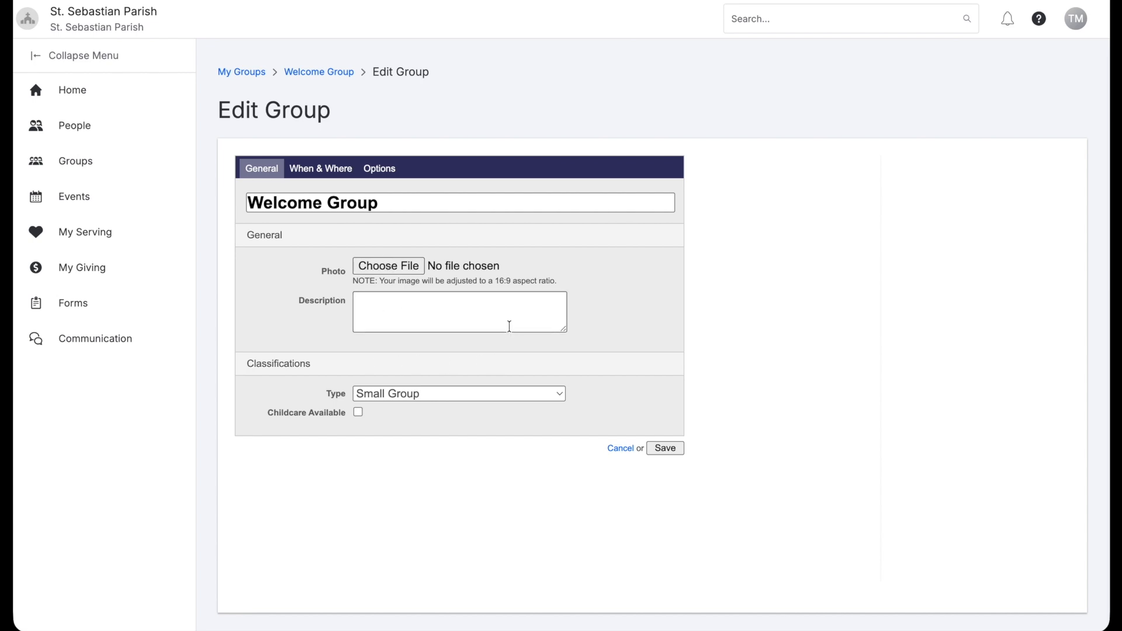
left_click(380, 171)
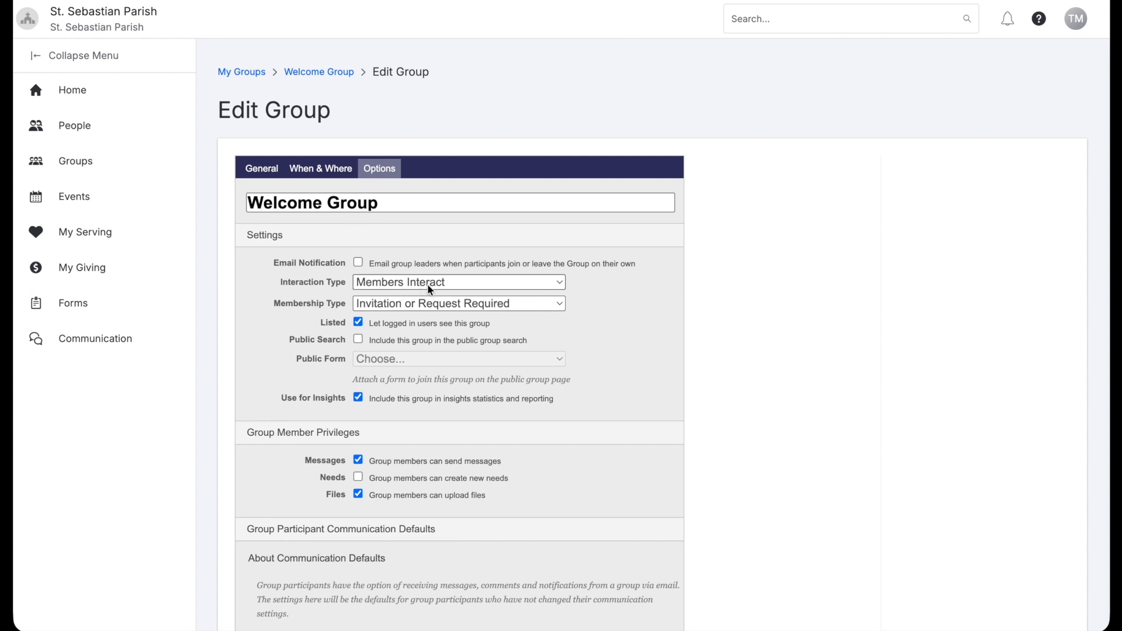
left_click(443, 283)
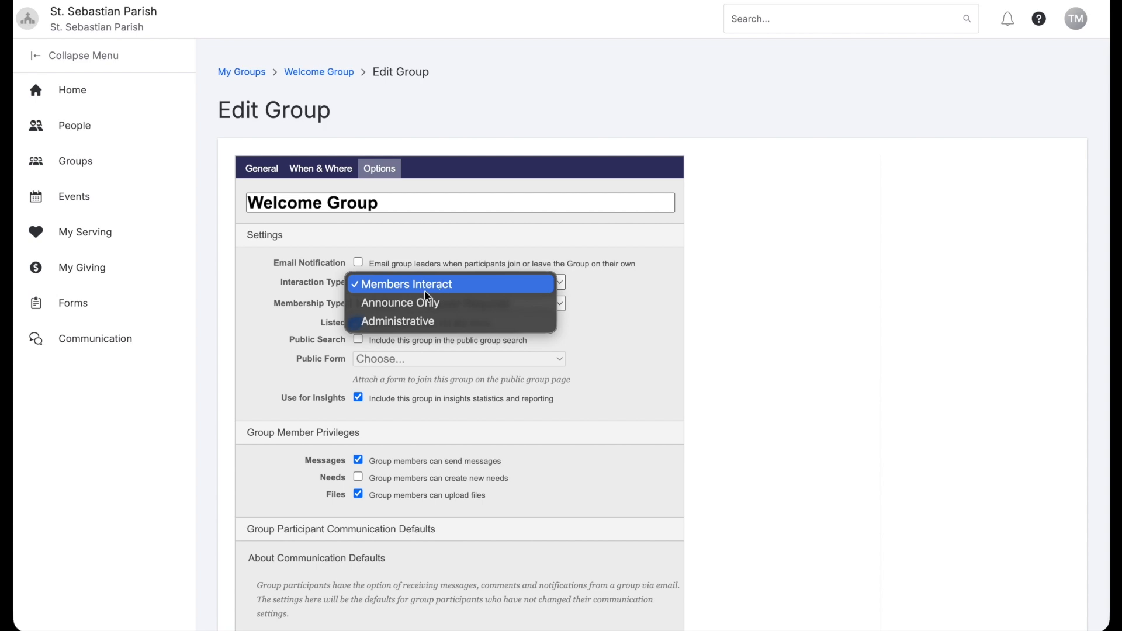
left_click(674, 303)
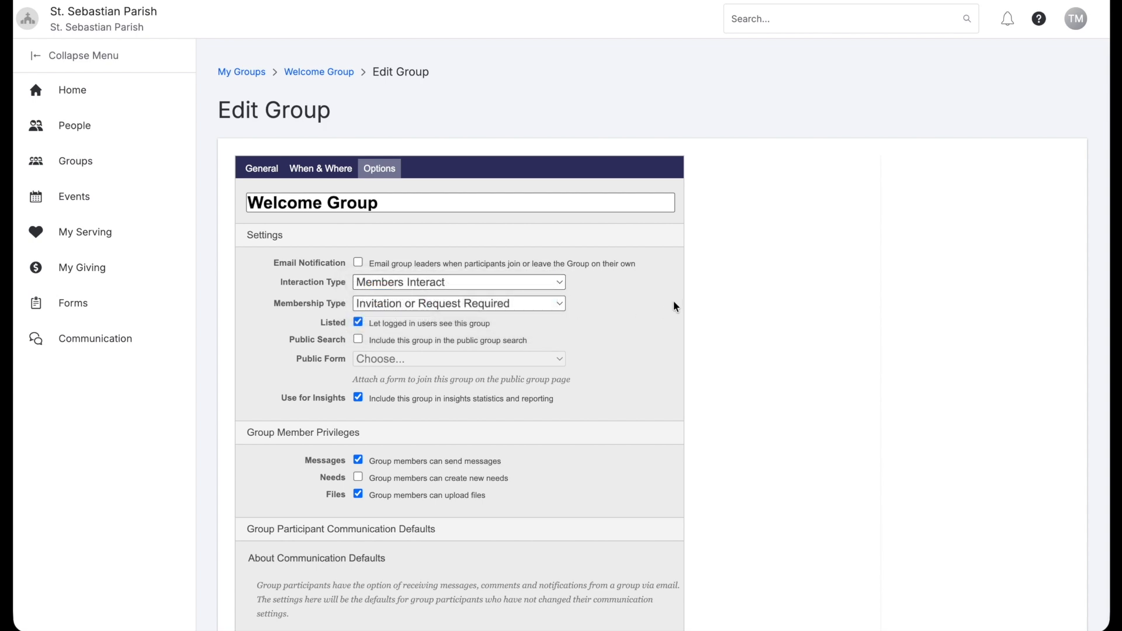
scroll(643, 288, "down", 3)
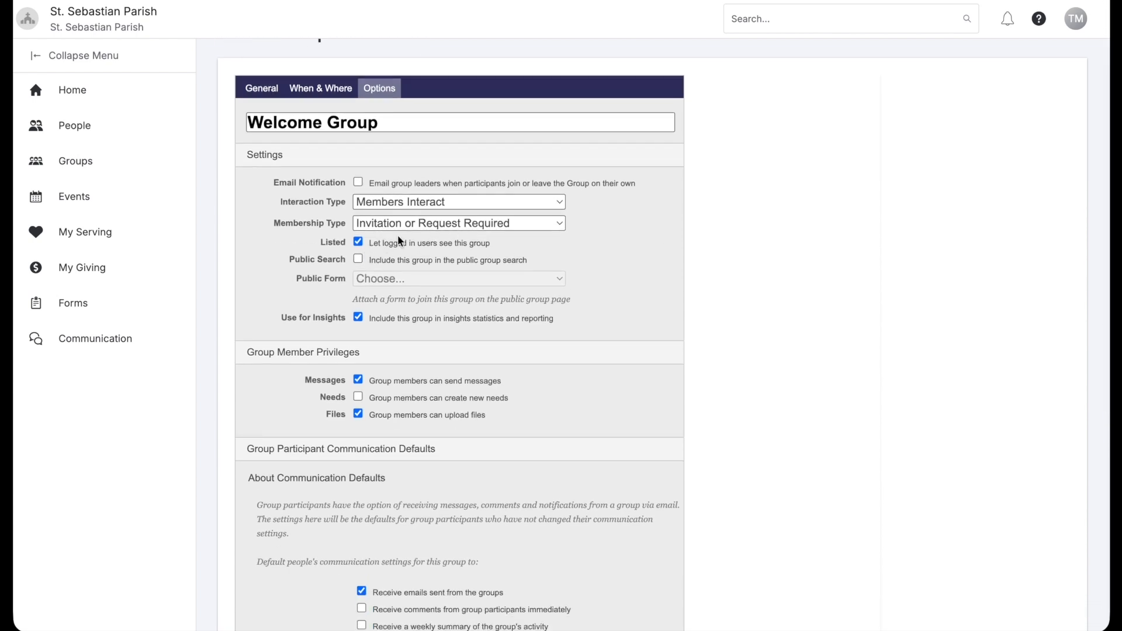
scroll(417, 255, "down", 3)
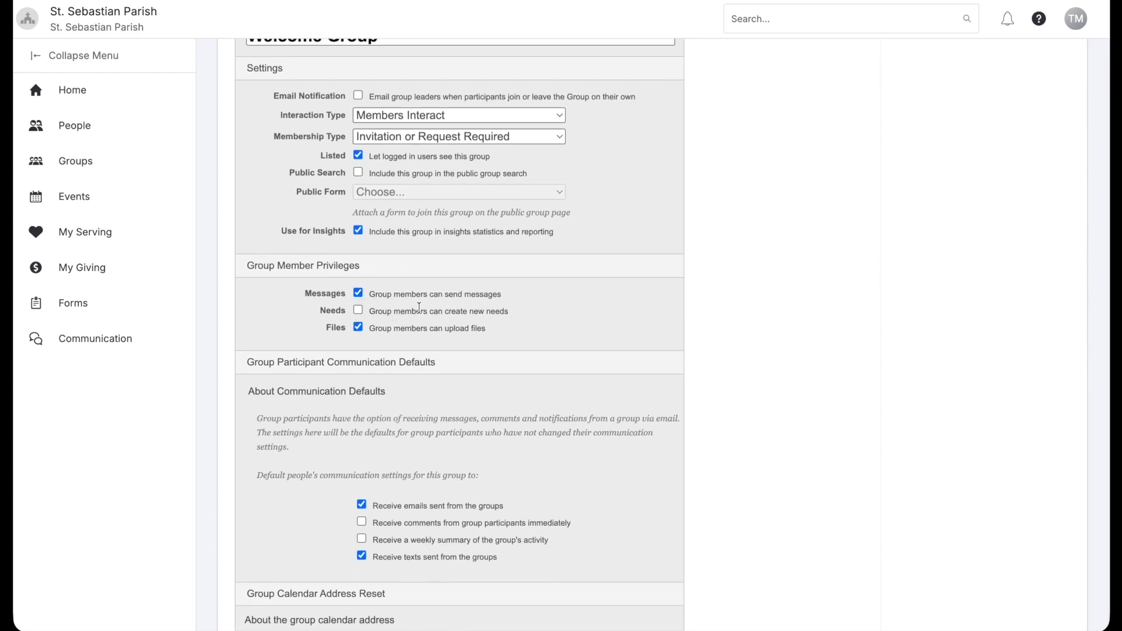
scroll(424, 350, "down", 3)
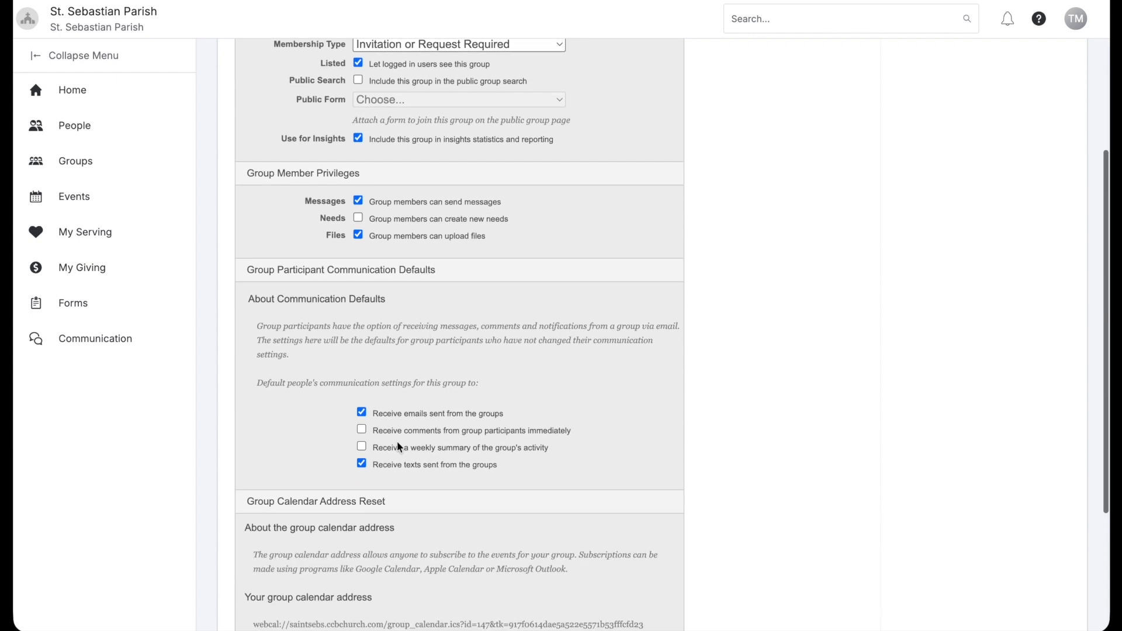
scroll(414, 377, "up", 8)
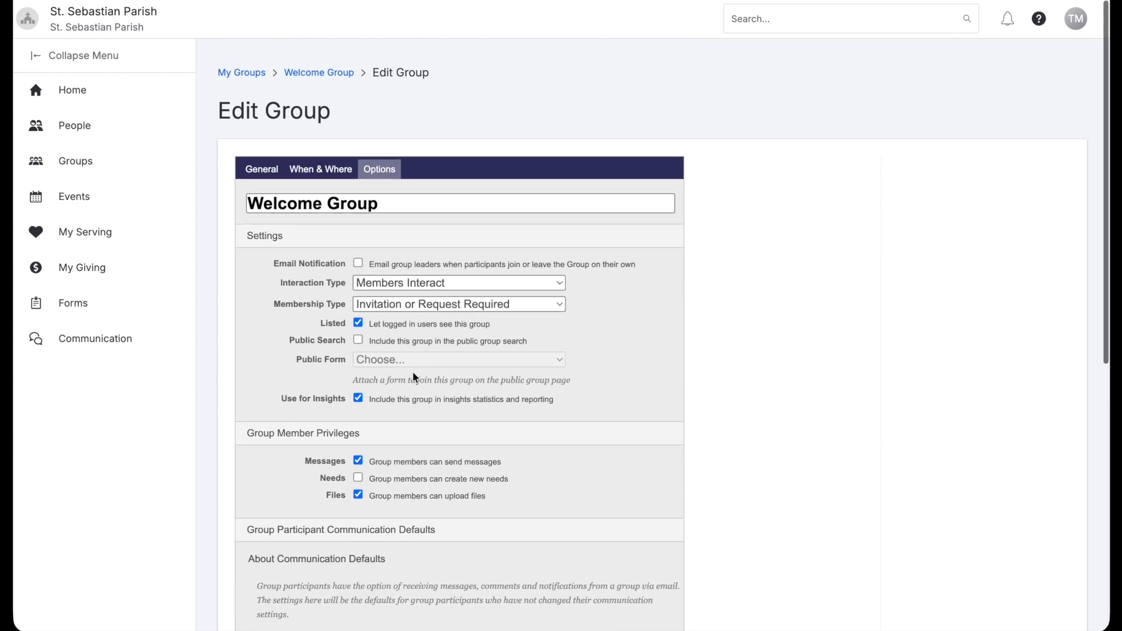
left_click(319, 73)
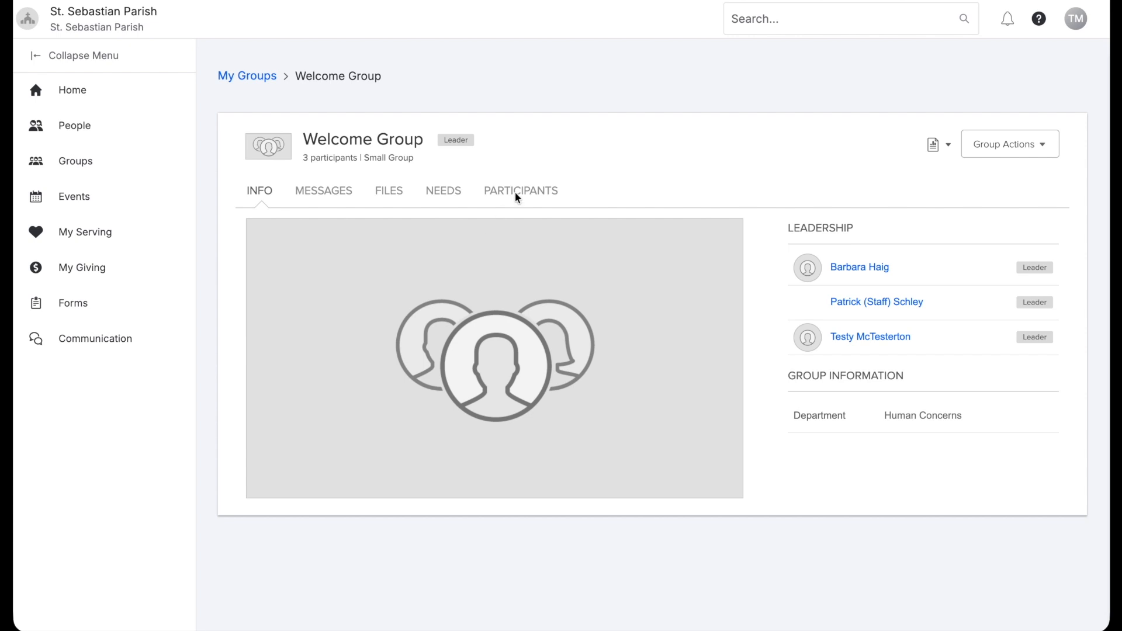
Check the Welcome Group's participants and info, then open its June 2026 group calendar
left_click(516, 194)
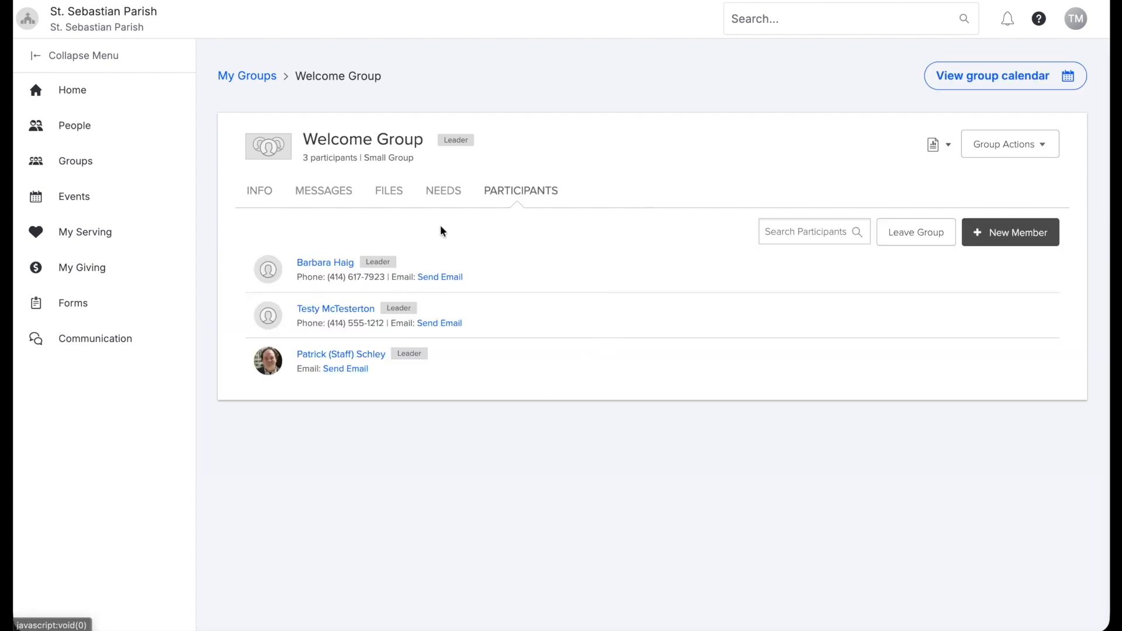
left_click(263, 196)
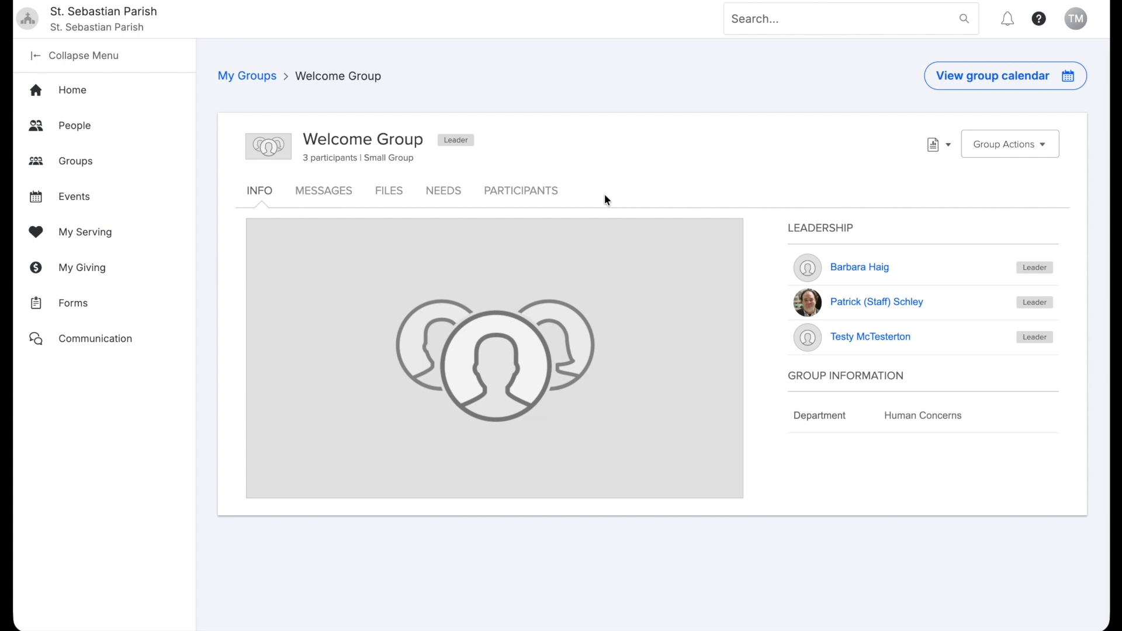
left_click(971, 81)
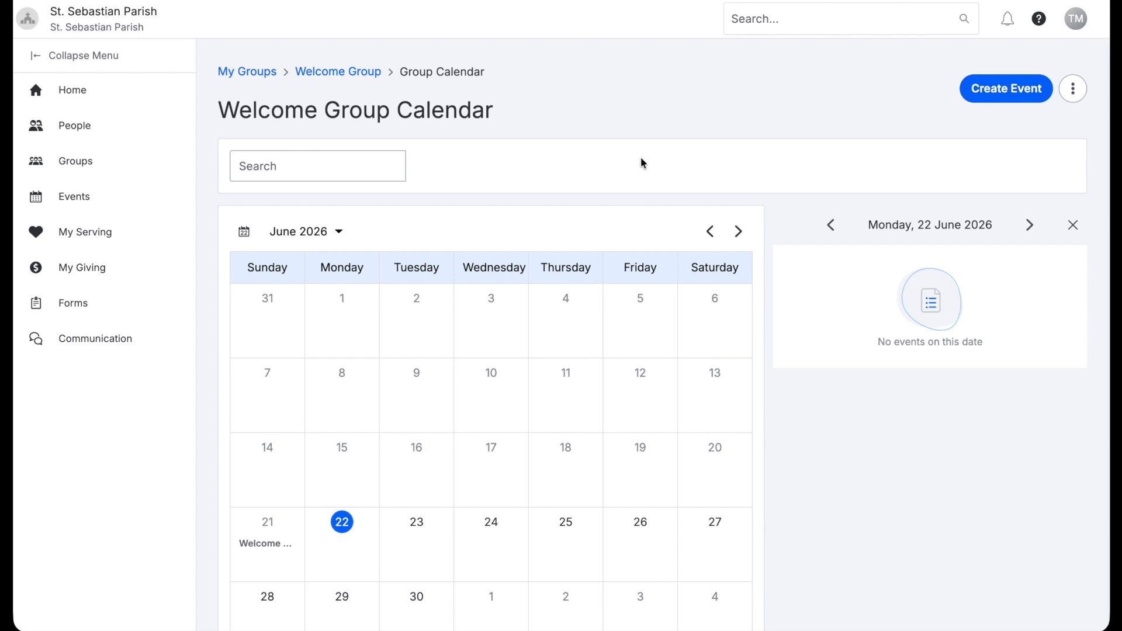
Start a new event 'Welcome Group Meeting' for Welcome Group, organized by the signed-in user
left_click(994, 93)
left_click(468, 132)
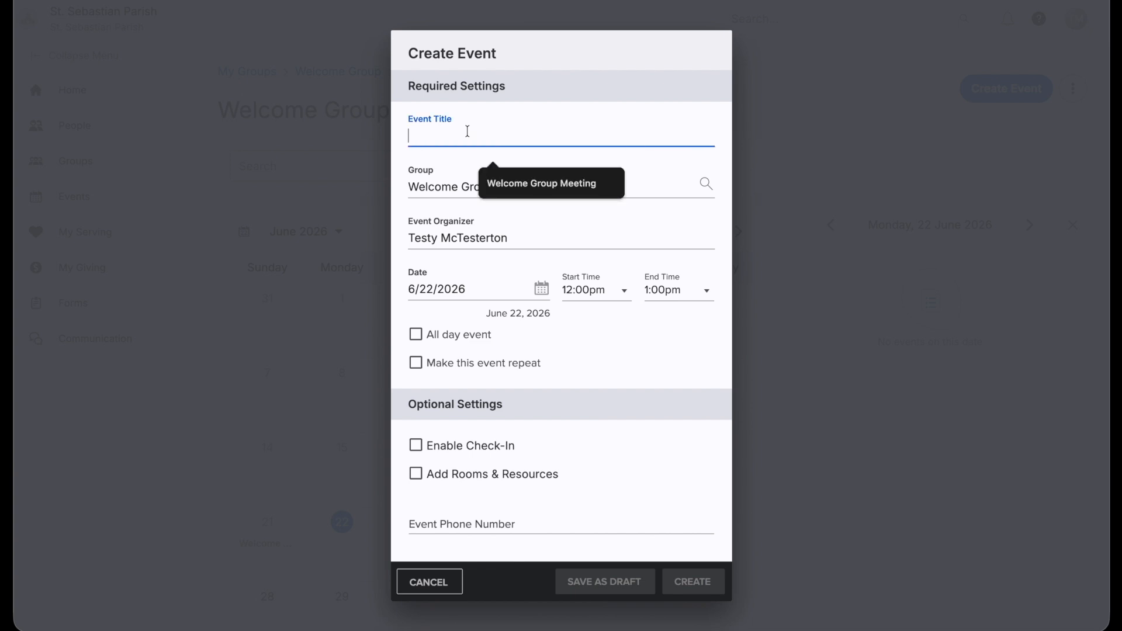
type("Welcome Group Meeting")
key("Tab")
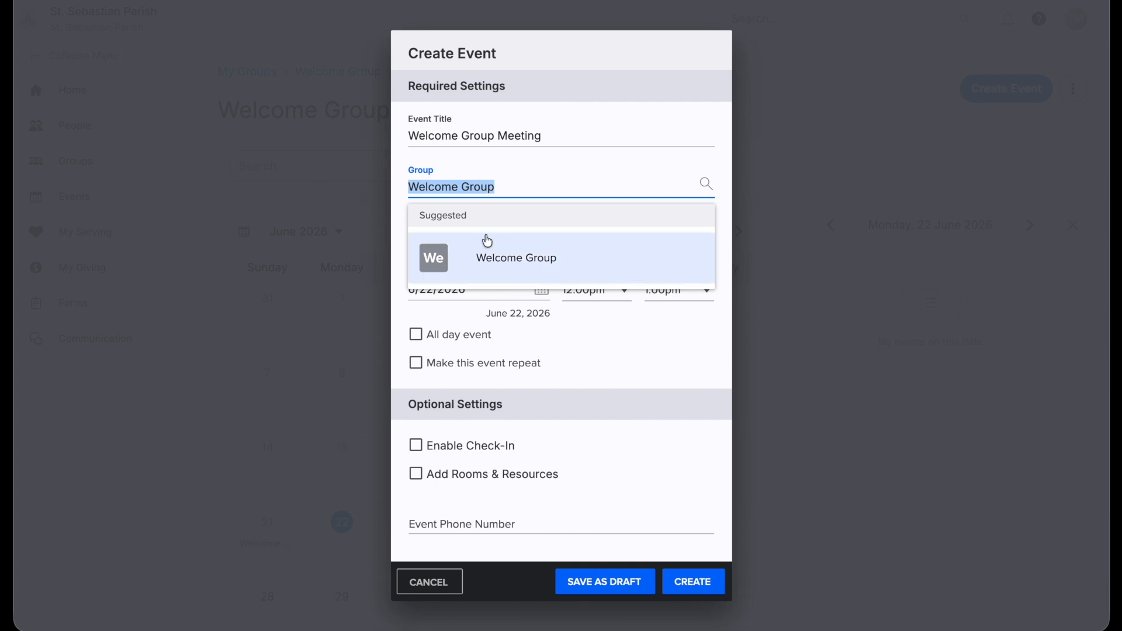
left_click(483, 166)
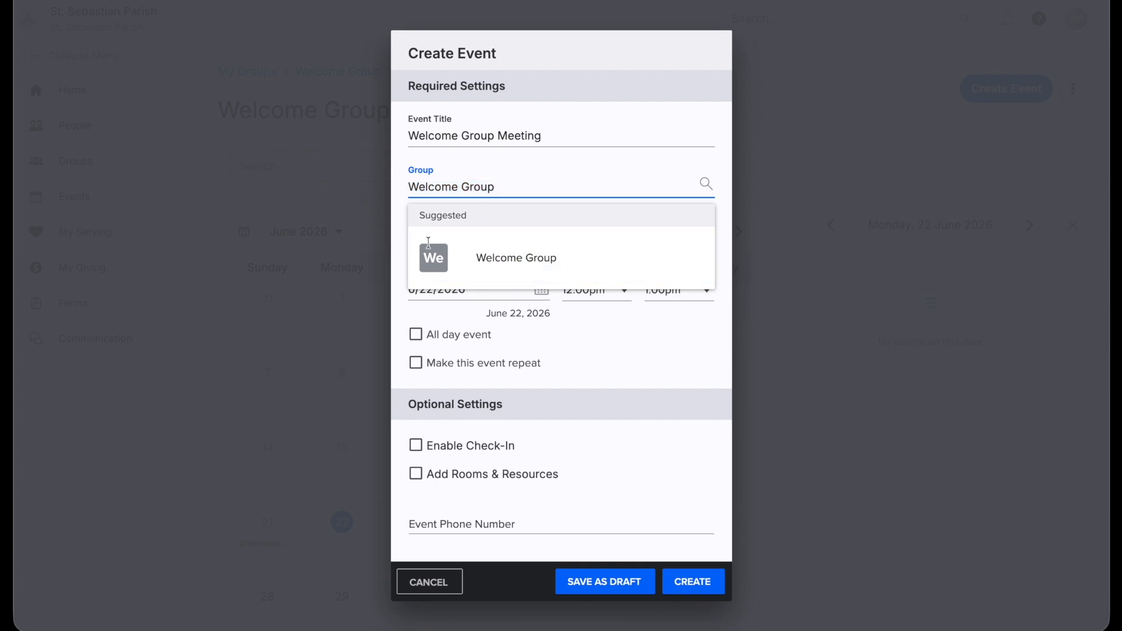
left_click(636, 321)
left_click(417, 334)
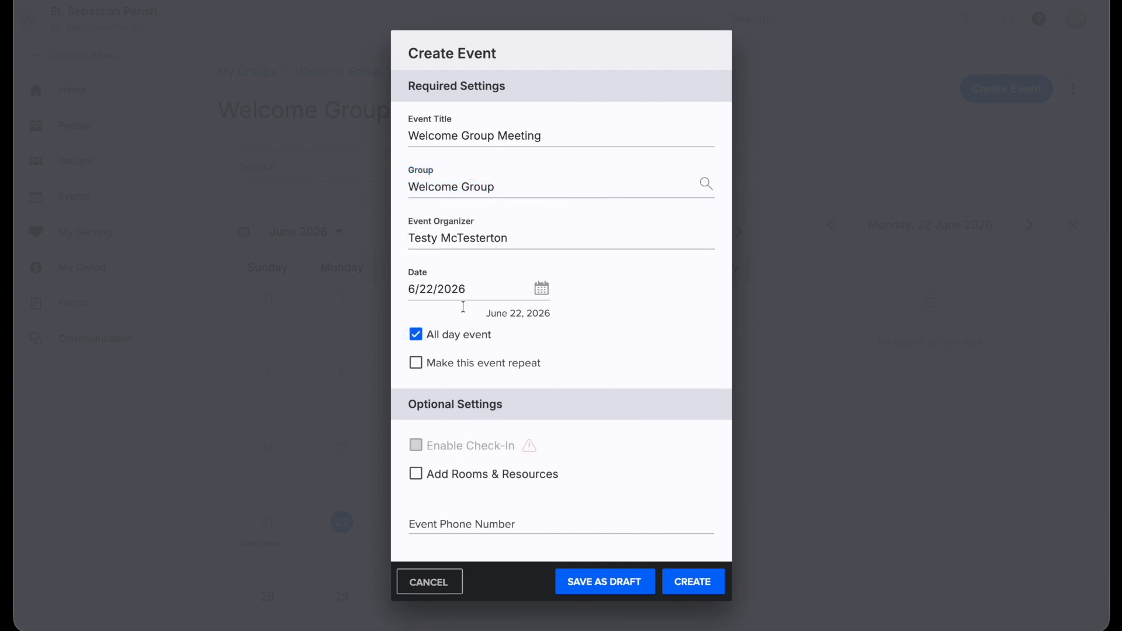
left_click(418, 335)
left_click(453, 240)
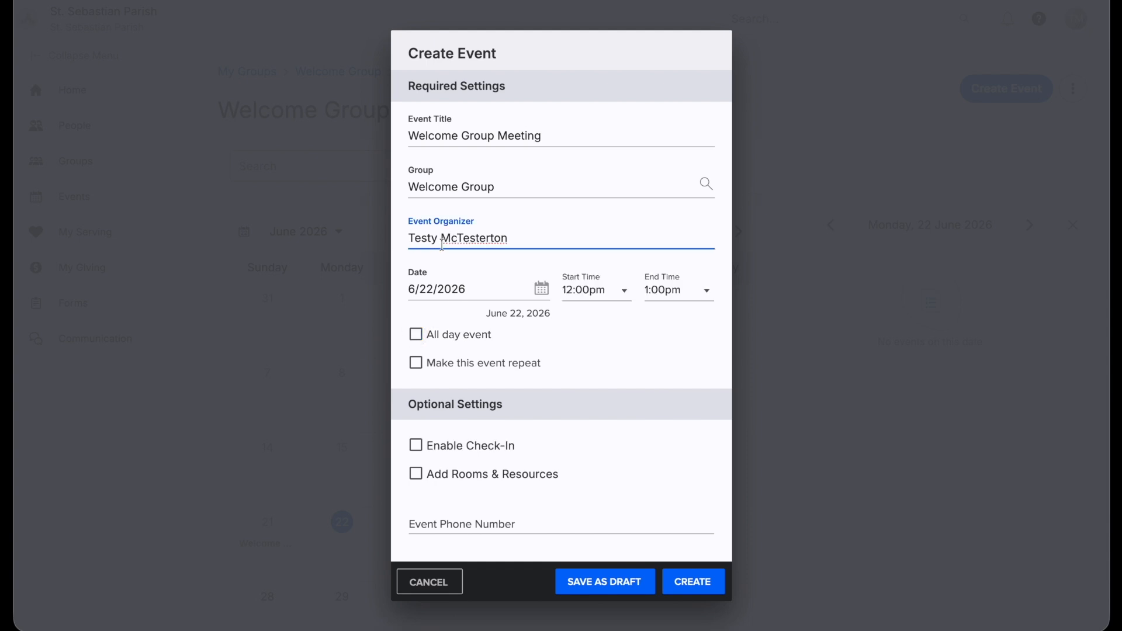
left_click(522, 245)
key("ctrl+shift+Left")
key("ctrl+shift+Left")
key("BackSpace")
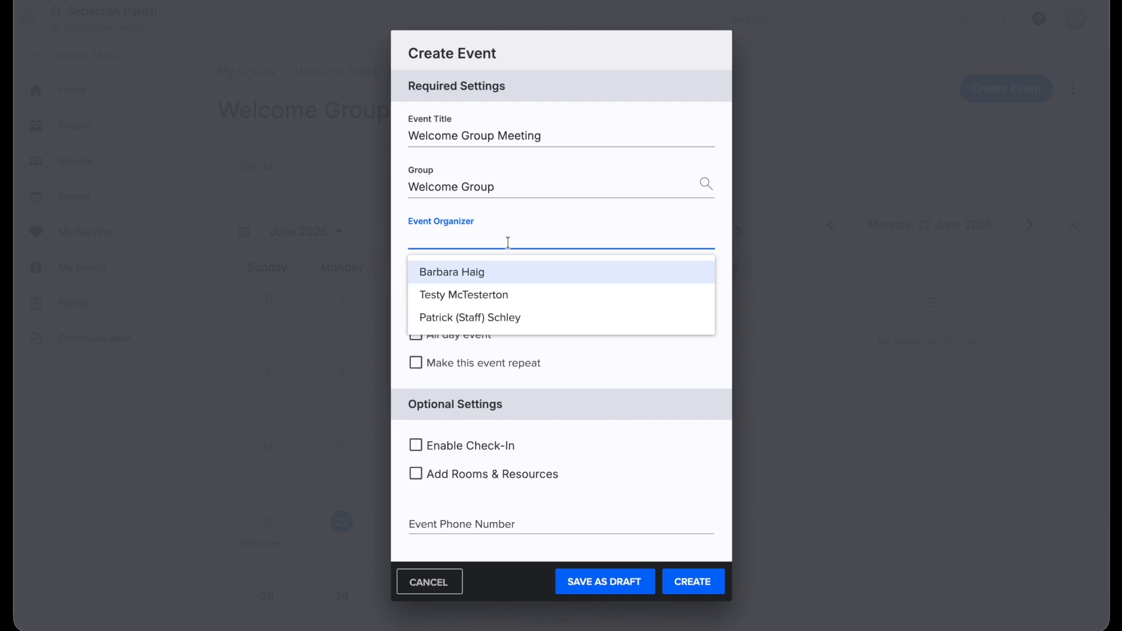
left_click(469, 295)
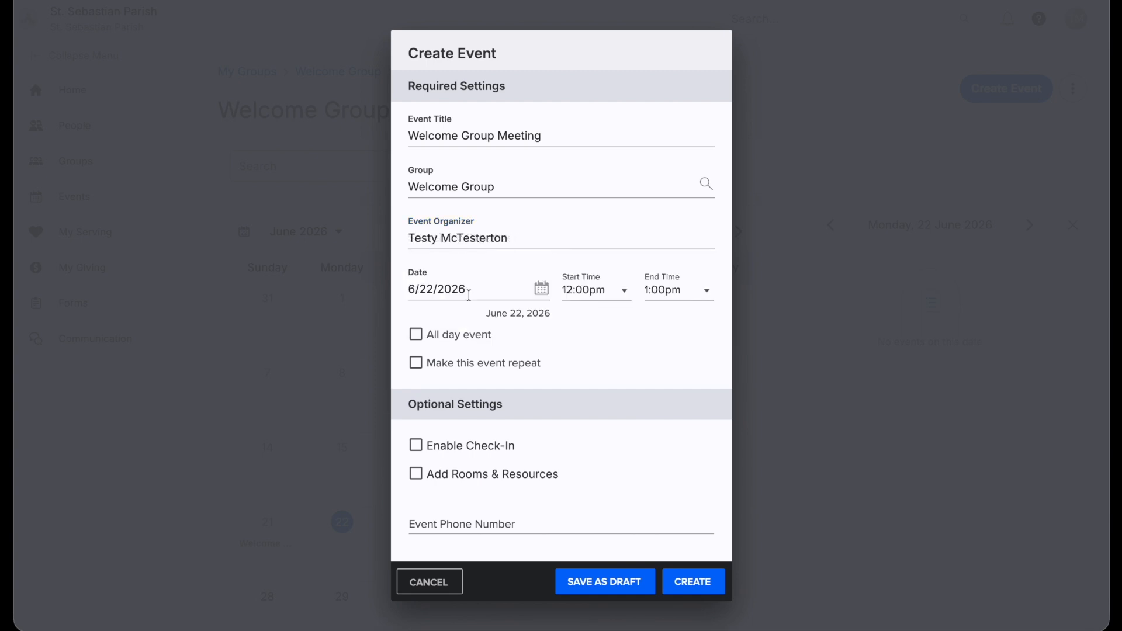
Schedule the event for July 20, 2026, from 6:00pm to 7:30pm
left_click(533, 288)
left_click(593, 338)
left_click(455, 478)
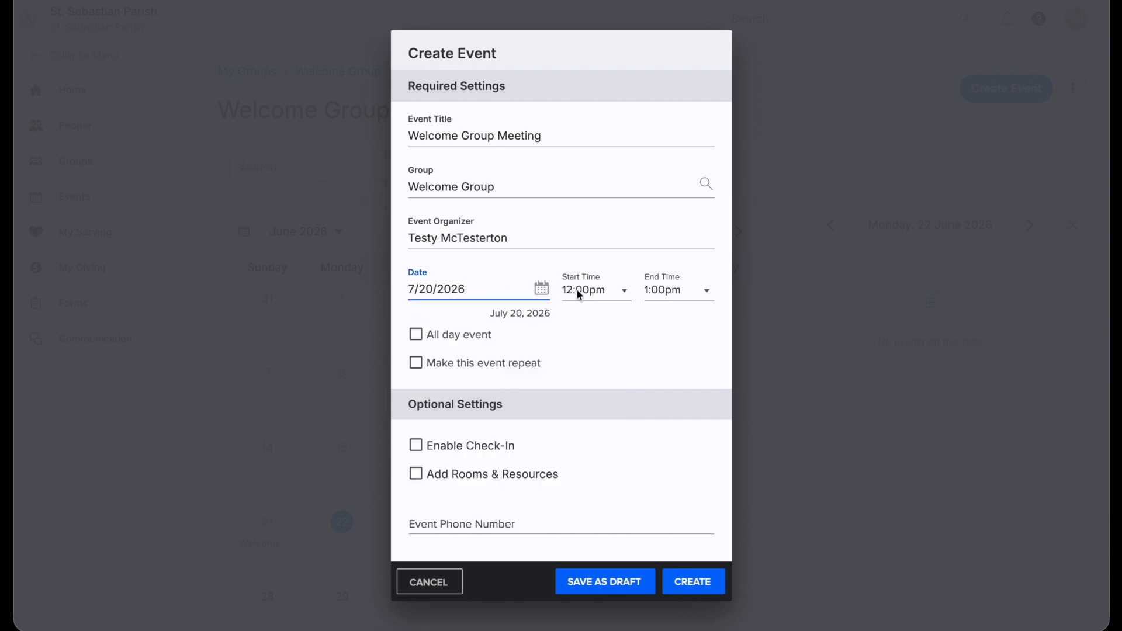
left_click(606, 293)
scroll(584, 512, "down", 4)
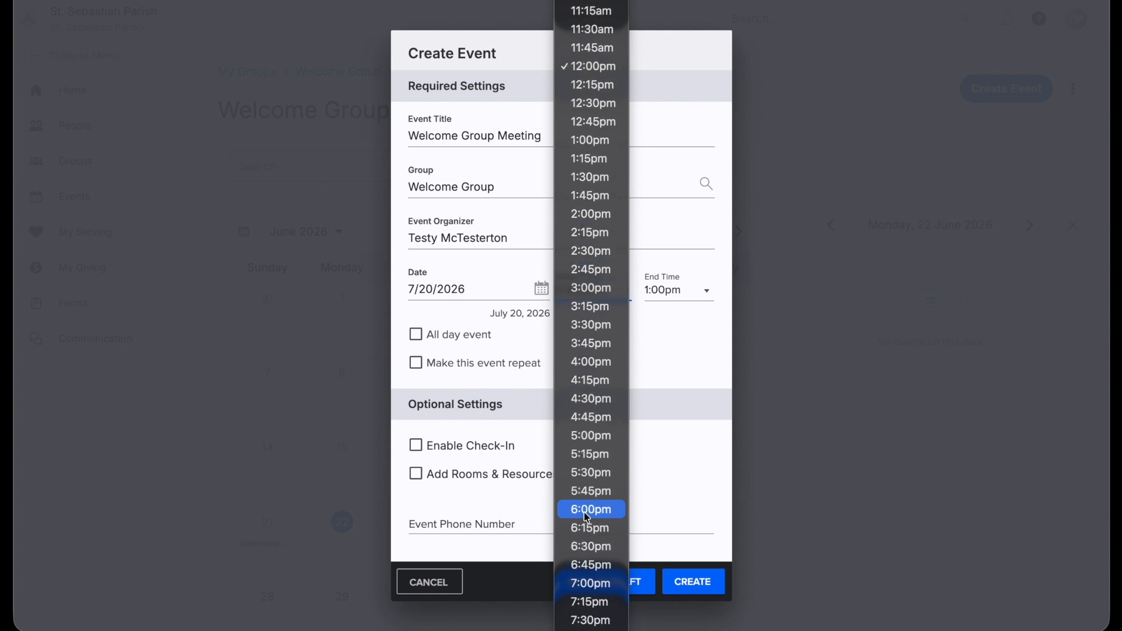
left_click(582, 512)
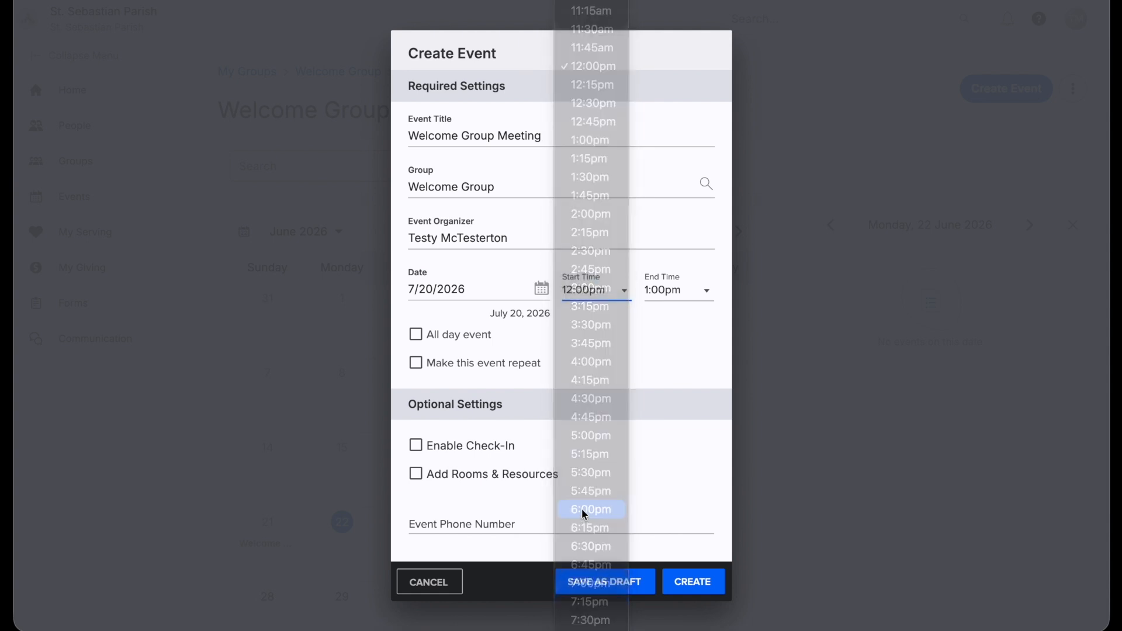
left_click(676, 290)
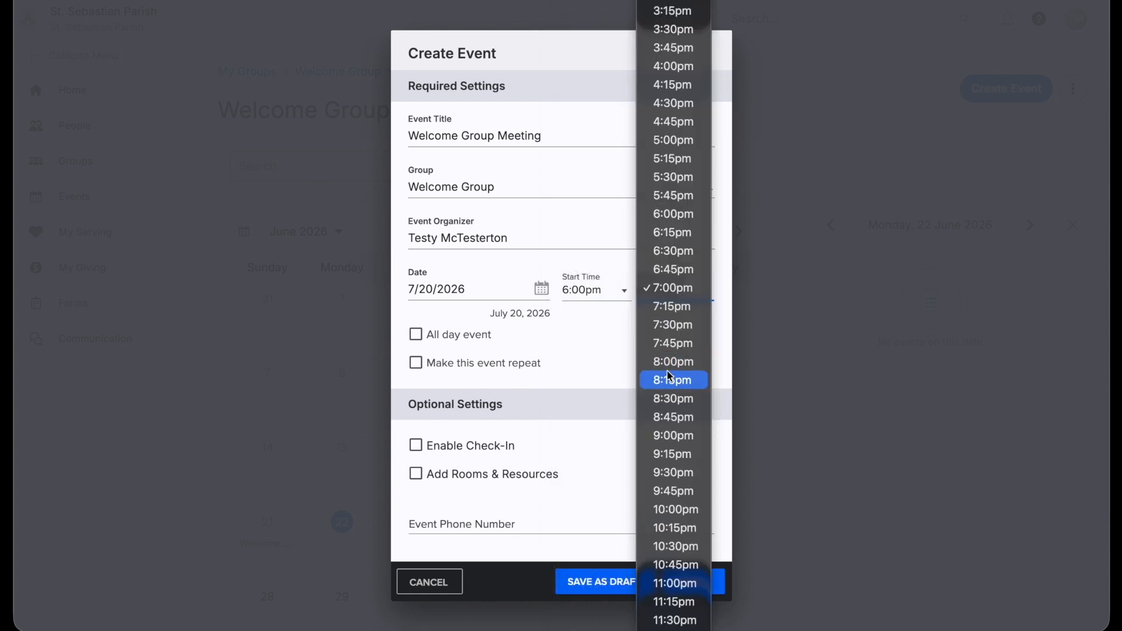
left_click(672, 325)
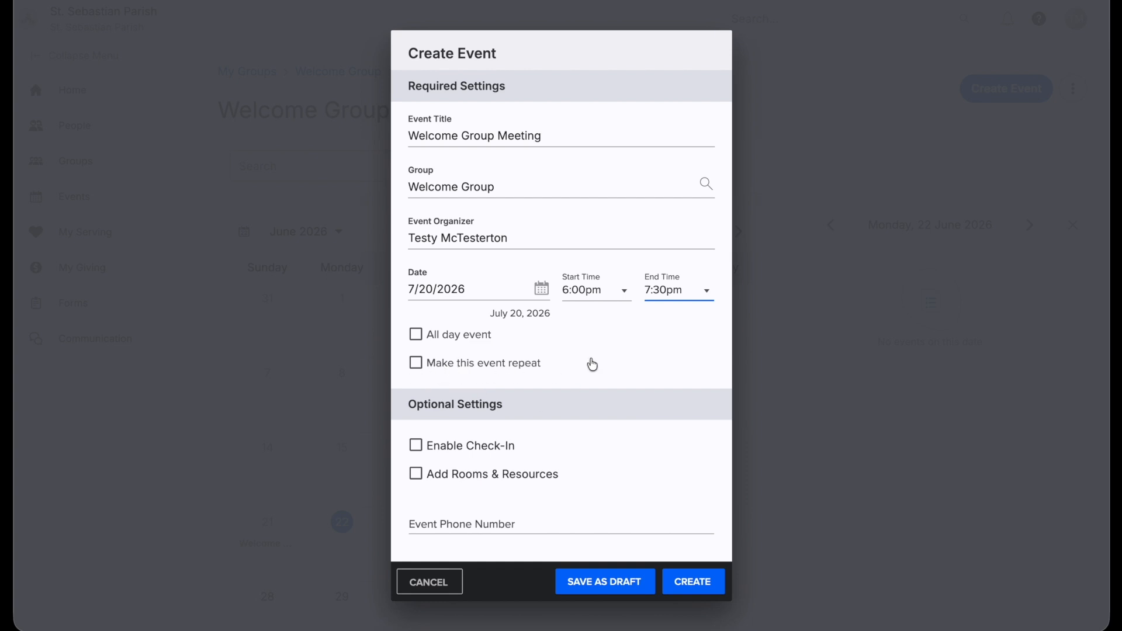
scroll(592, 364, "down", 5)
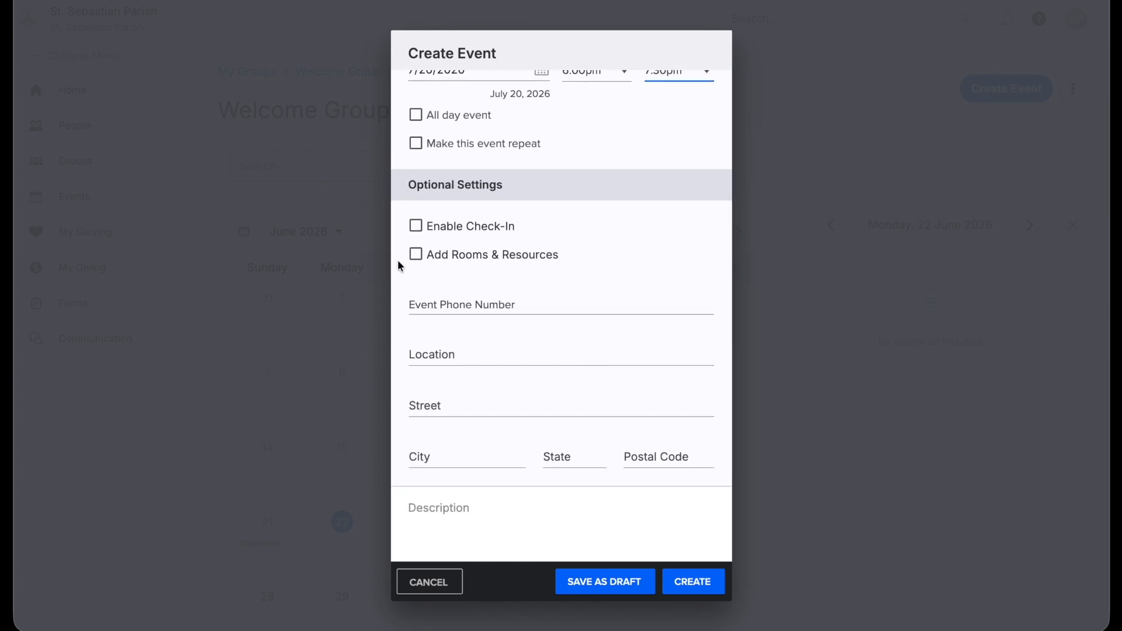
Enable rooms and resources with 15 minutes setup and 30 minutes cleanup, and create the event
left_click(416, 255)
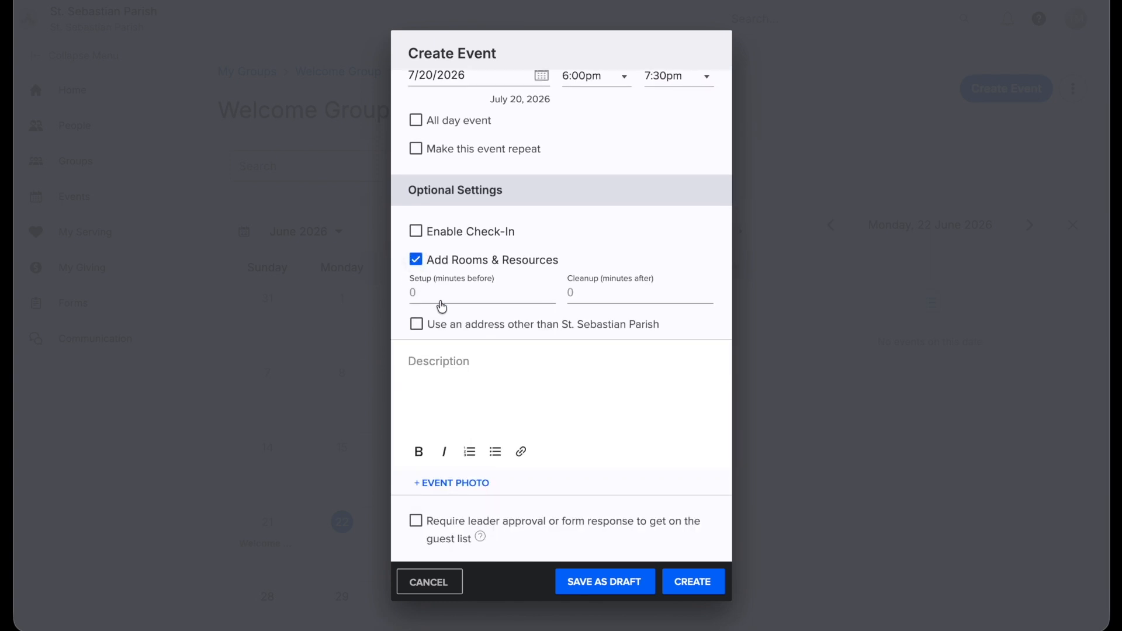
left_click(445, 294)
type("15")
key("Tab")
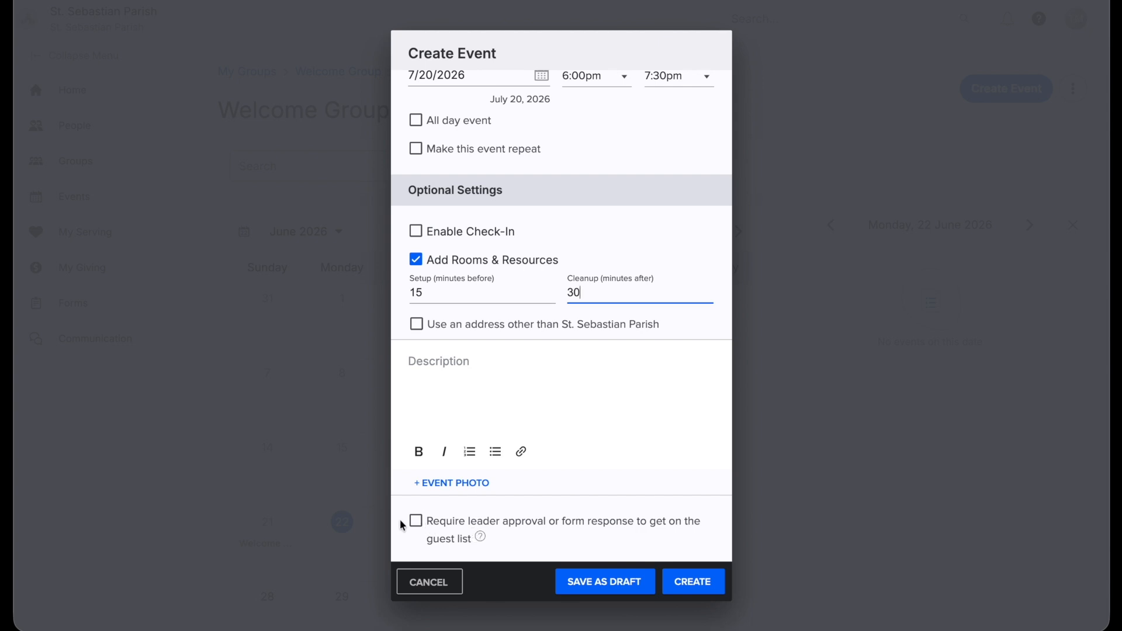
left_click(689, 591)
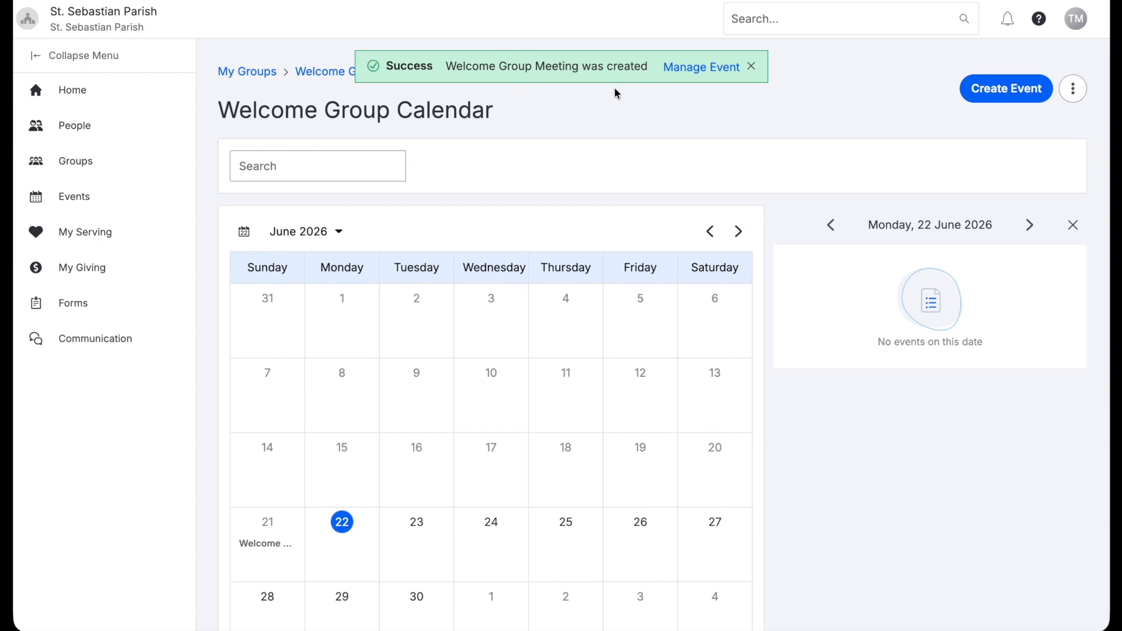
From the new event's management page, open the Request Rooms & Resources form
left_click(711, 73)
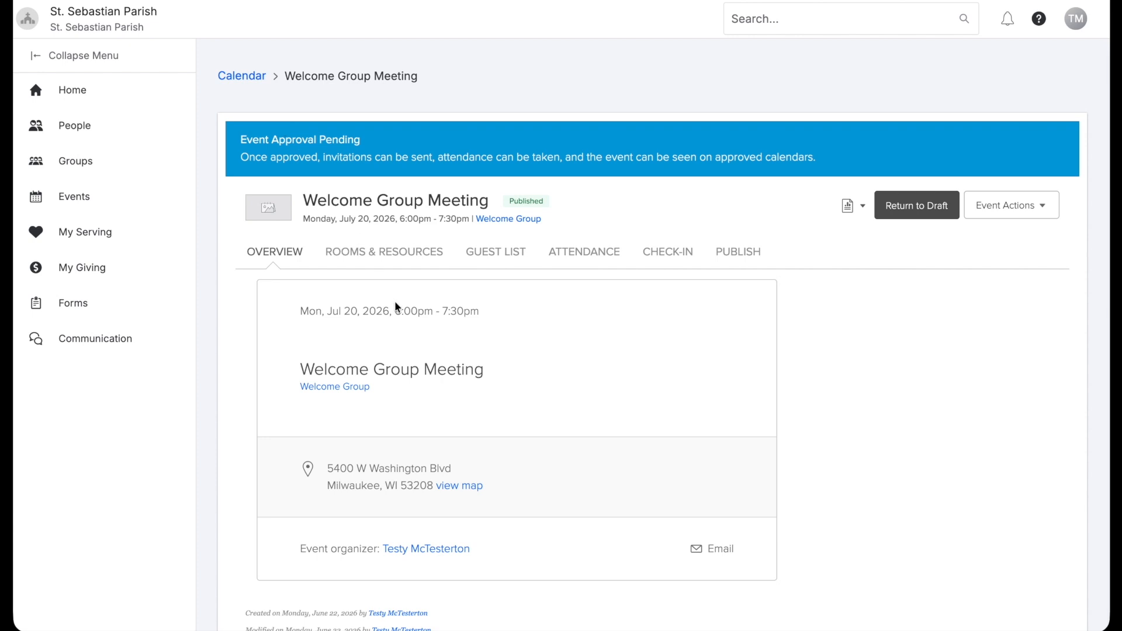
left_click(390, 258)
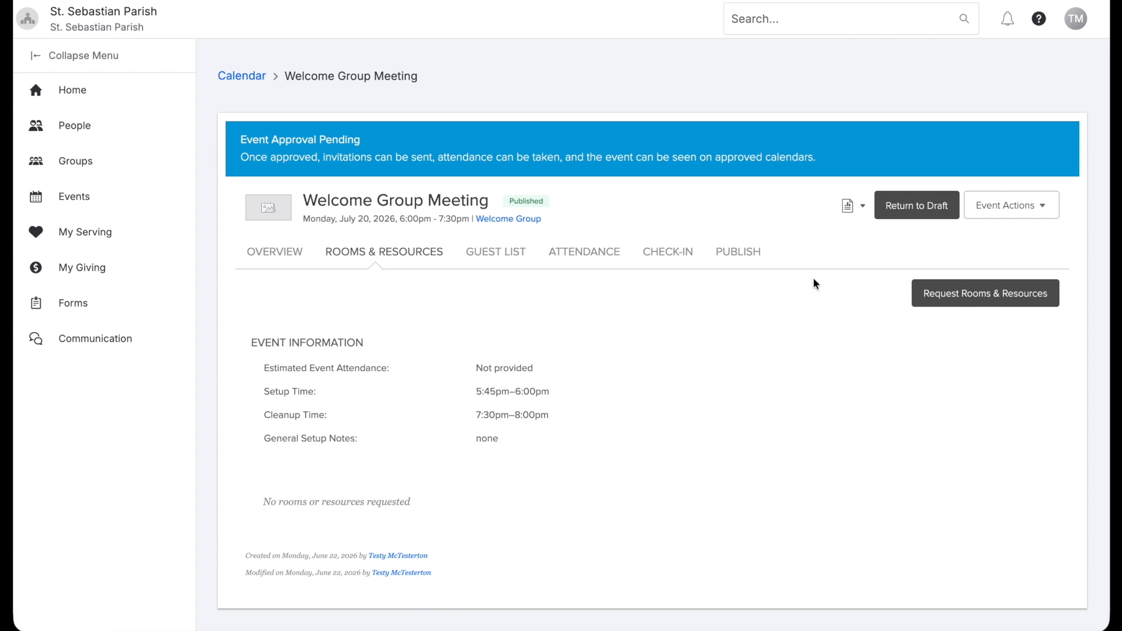
left_click(956, 299)
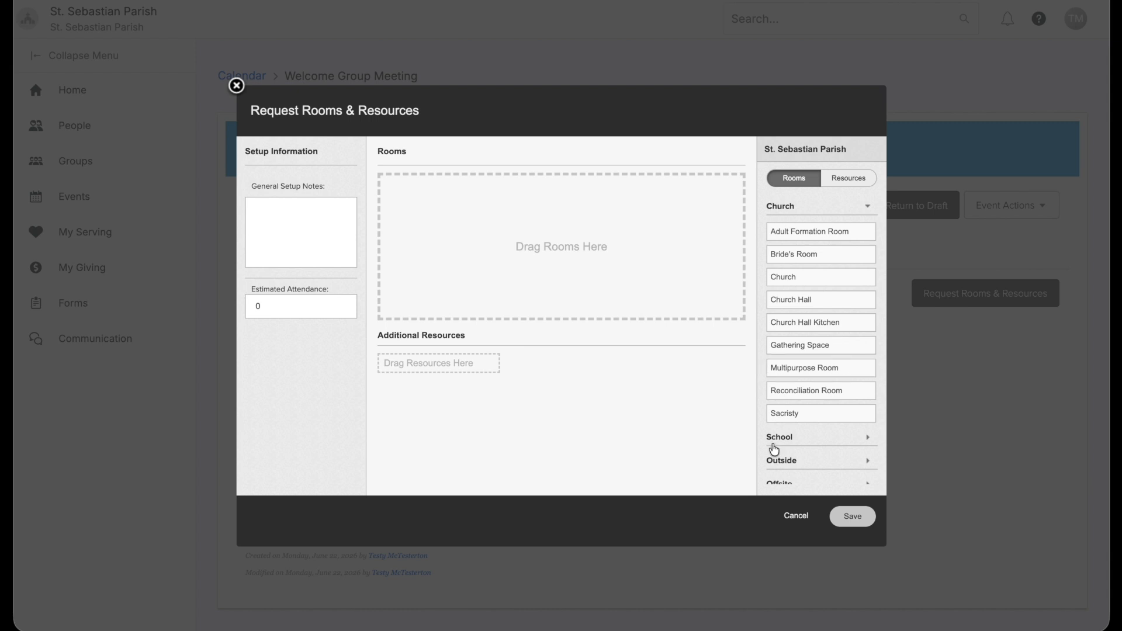
Request Adult Formation Room with the setup note 'Chairs in a circle'
scroll(778, 444, "down", 1)
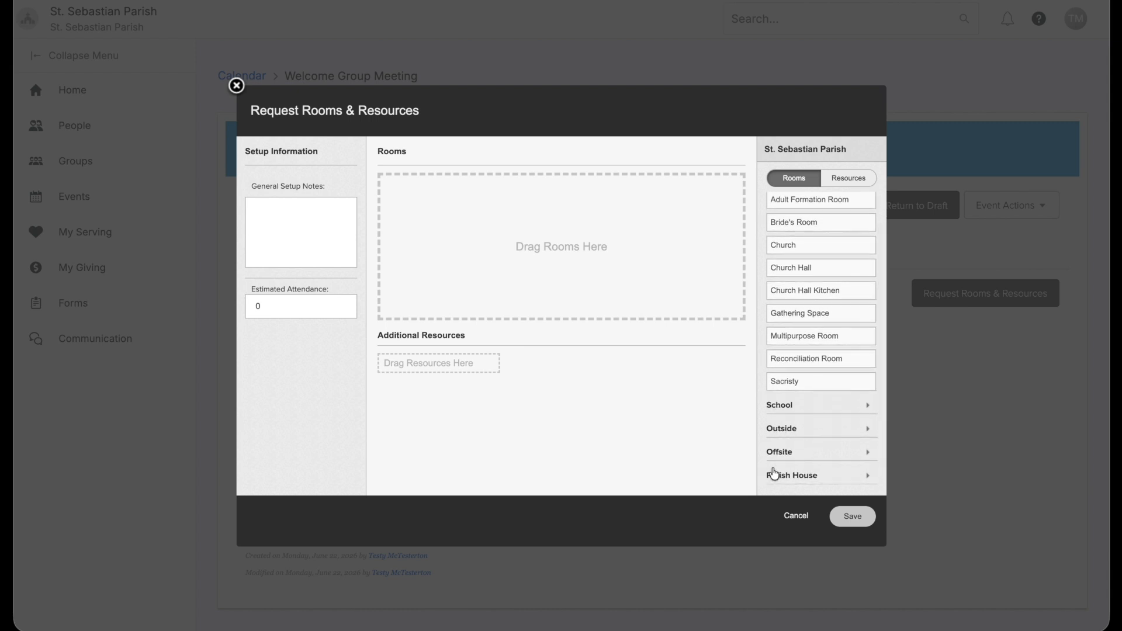
scroll(781, 483, "up", 1)
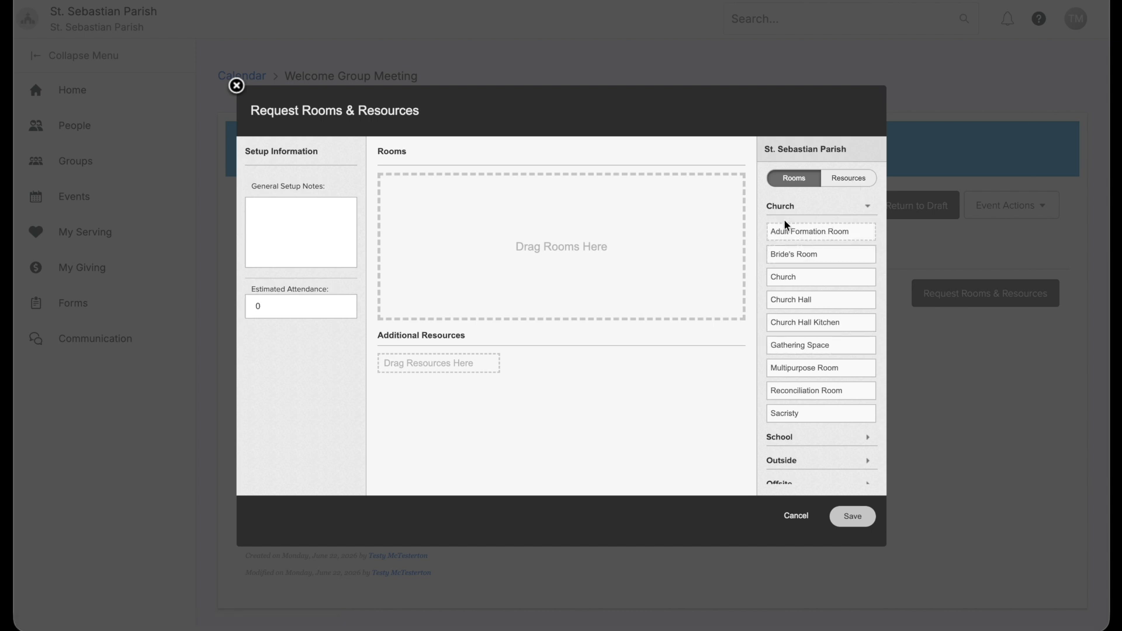
left_click_drag(787, 237, 585, 224)
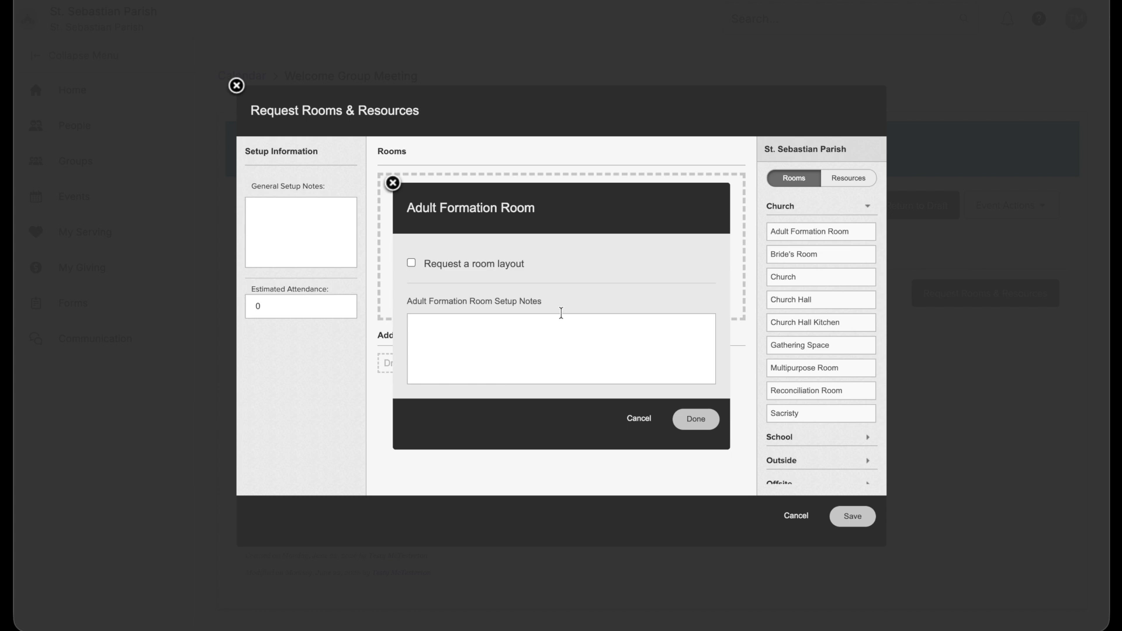
left_click(509, 342)
type("Chairs in a circle")
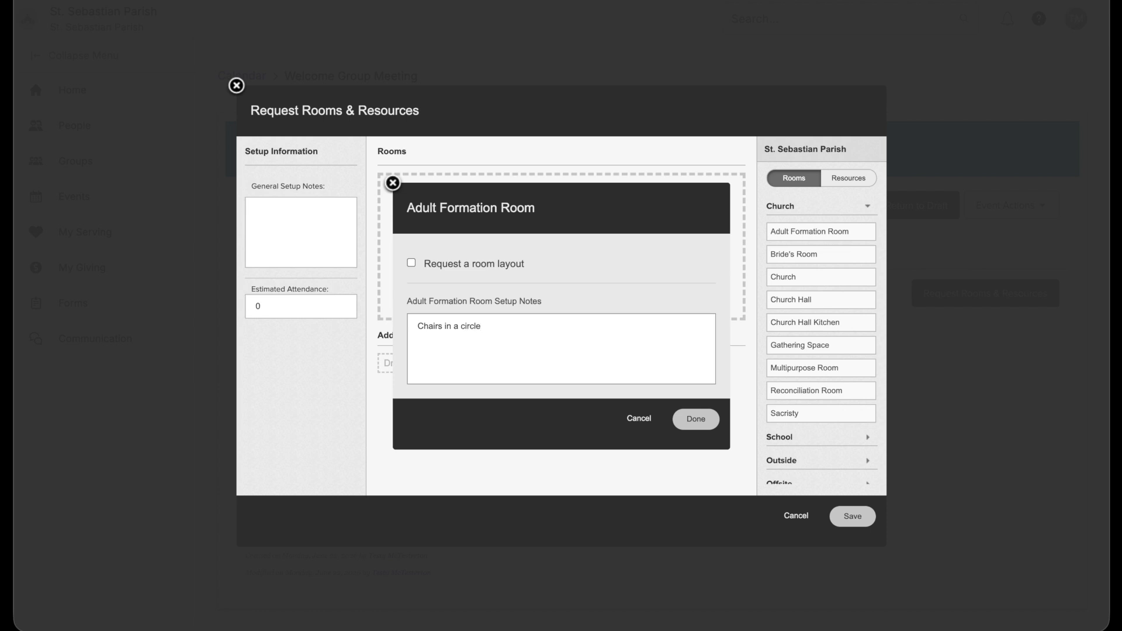
left_click(696, 419)
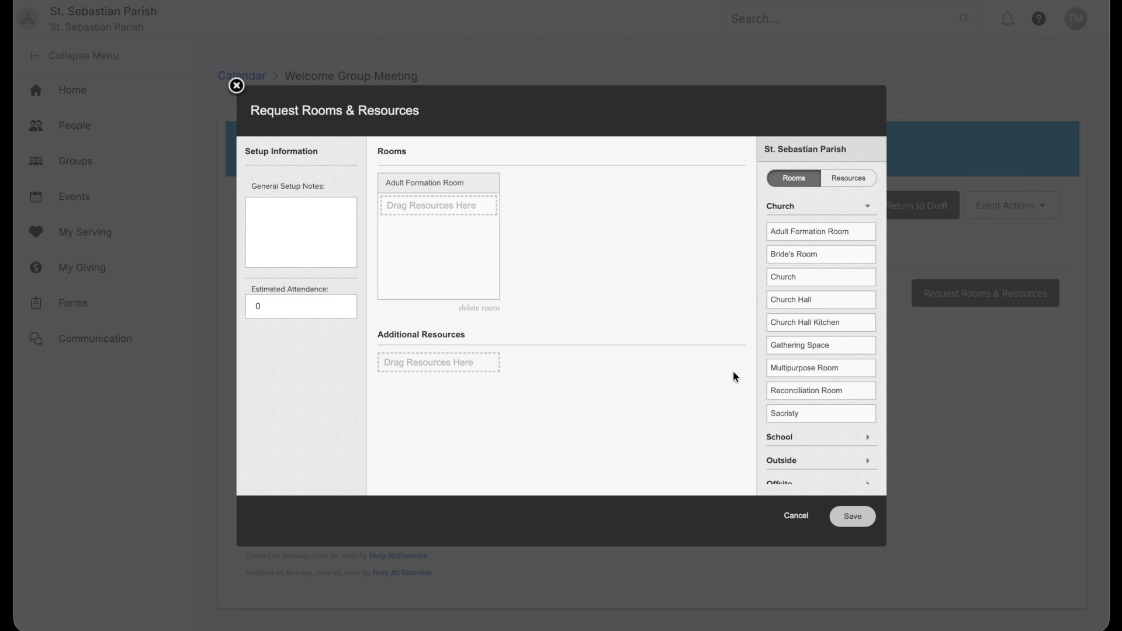
Add Multipurpose Room with note 'Standard setup', make it primary, and show the resources list
left_click_drag(778, 369, 577, 265)
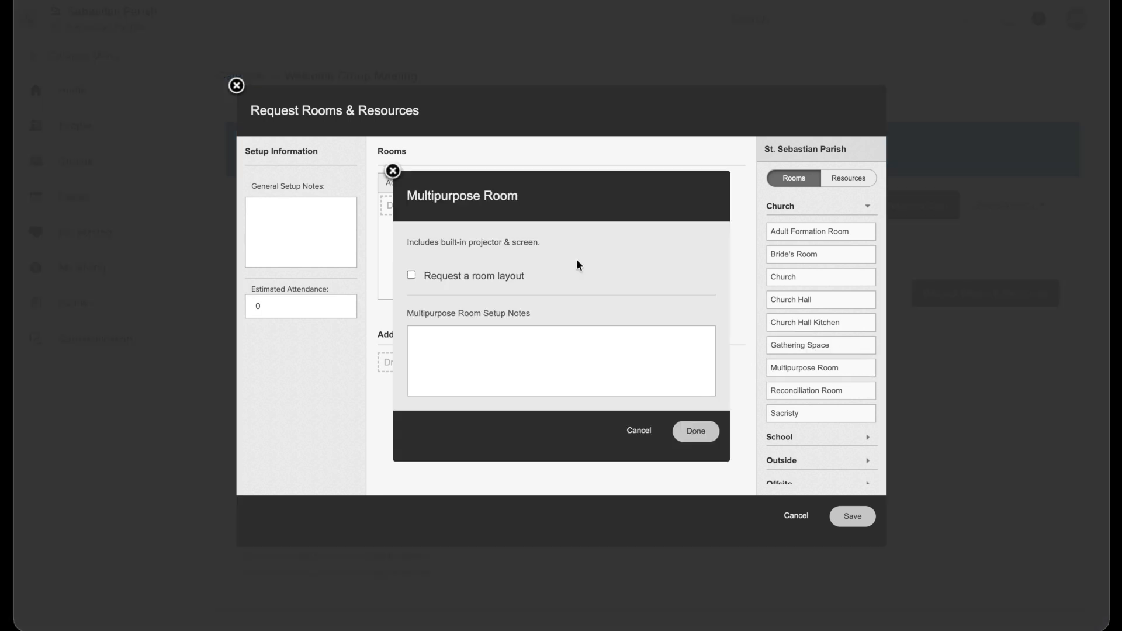
type("Standa")
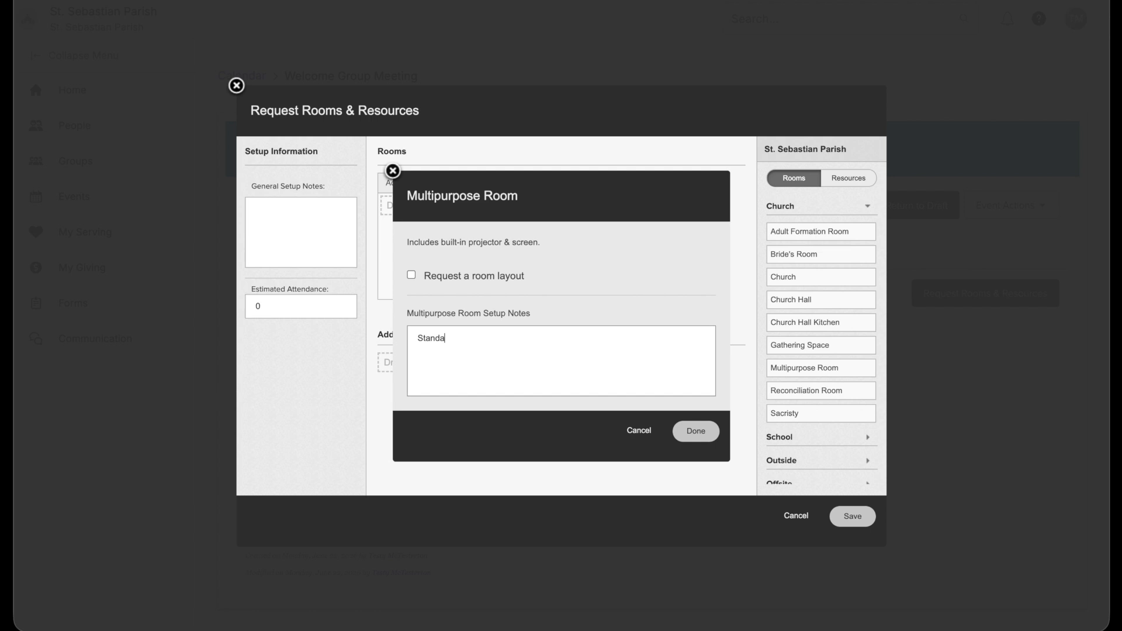
type("rd setup.")
left_click(711, 438)
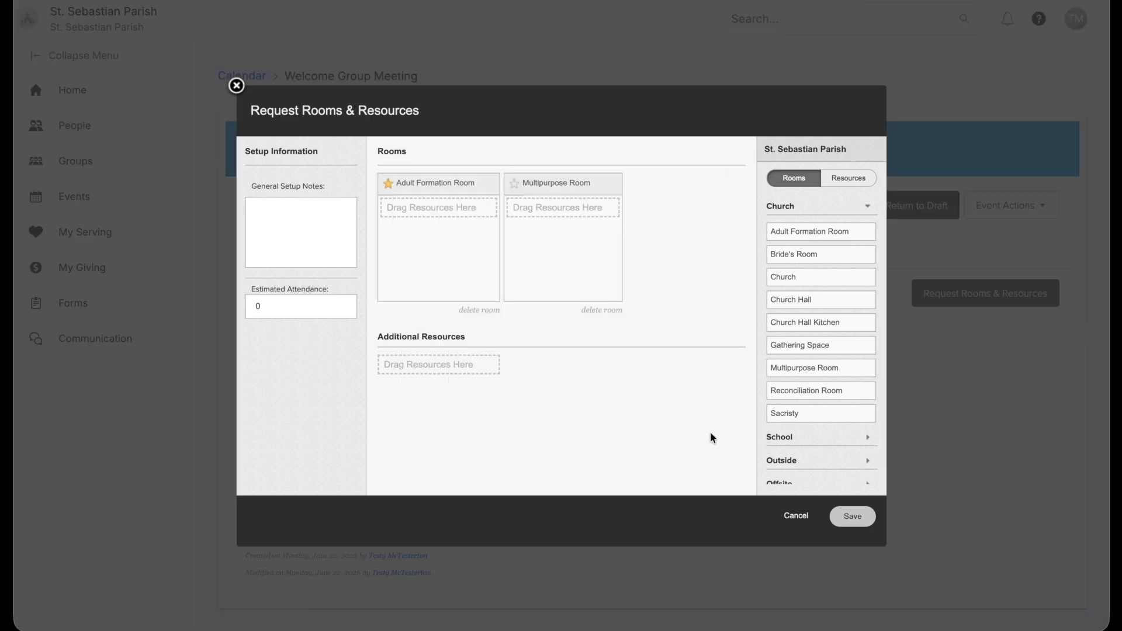
left_click(387, 185)
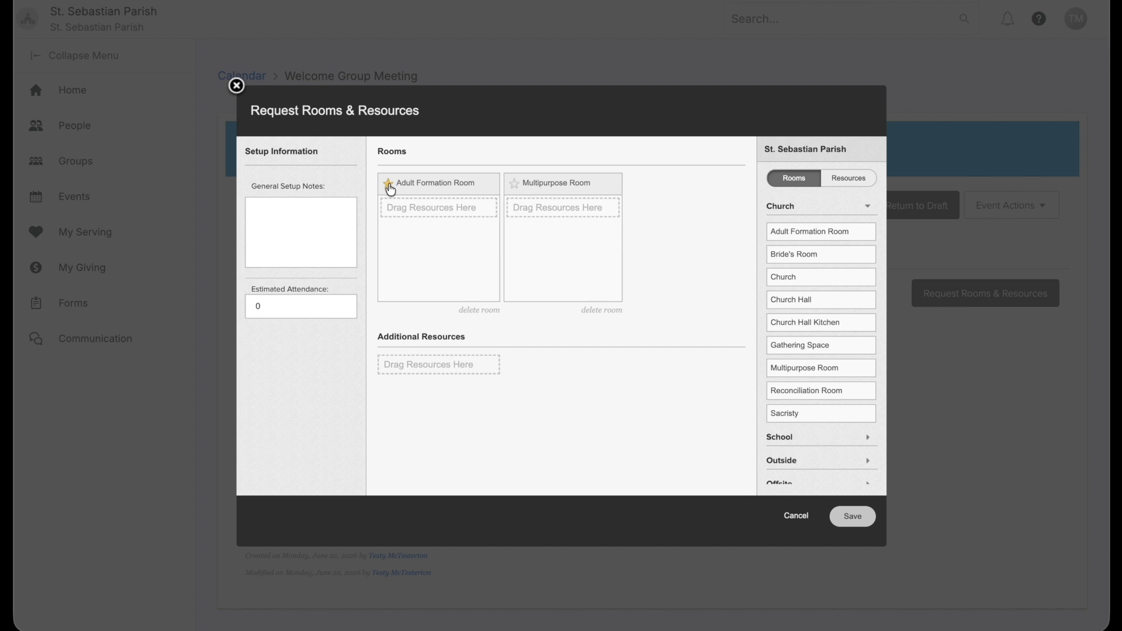
left_click(514, 186)
left_click(842, 183)
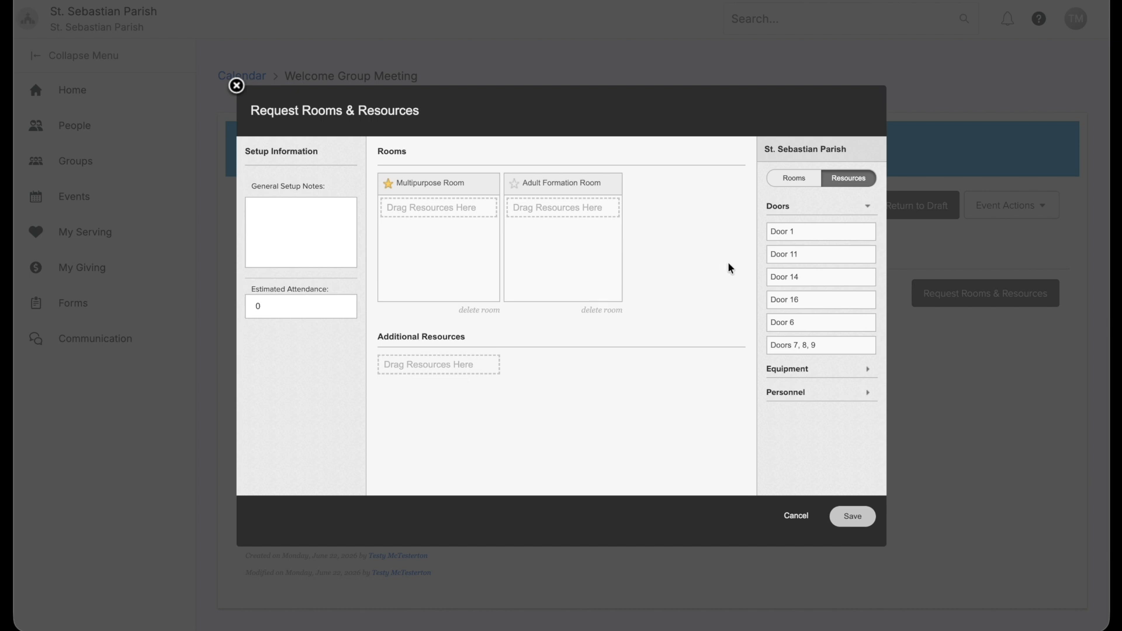
Check the doors' usage, then add Door 14 as an additional resource with quantity 1
left_click_drag(788, 276, 790, 288)
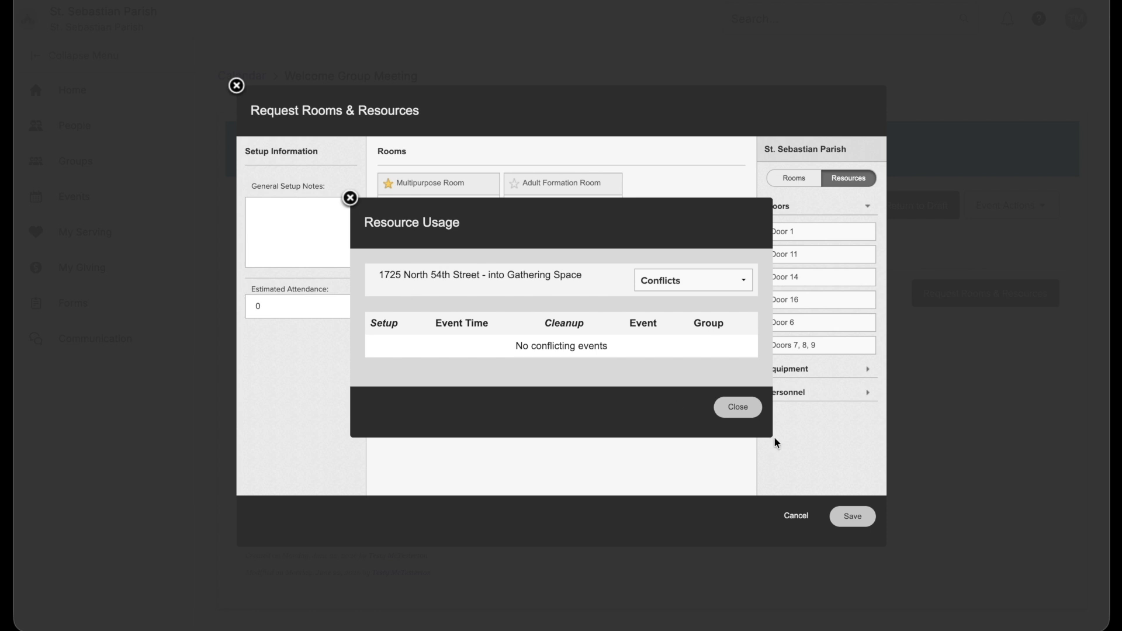
left_click(725, 408)
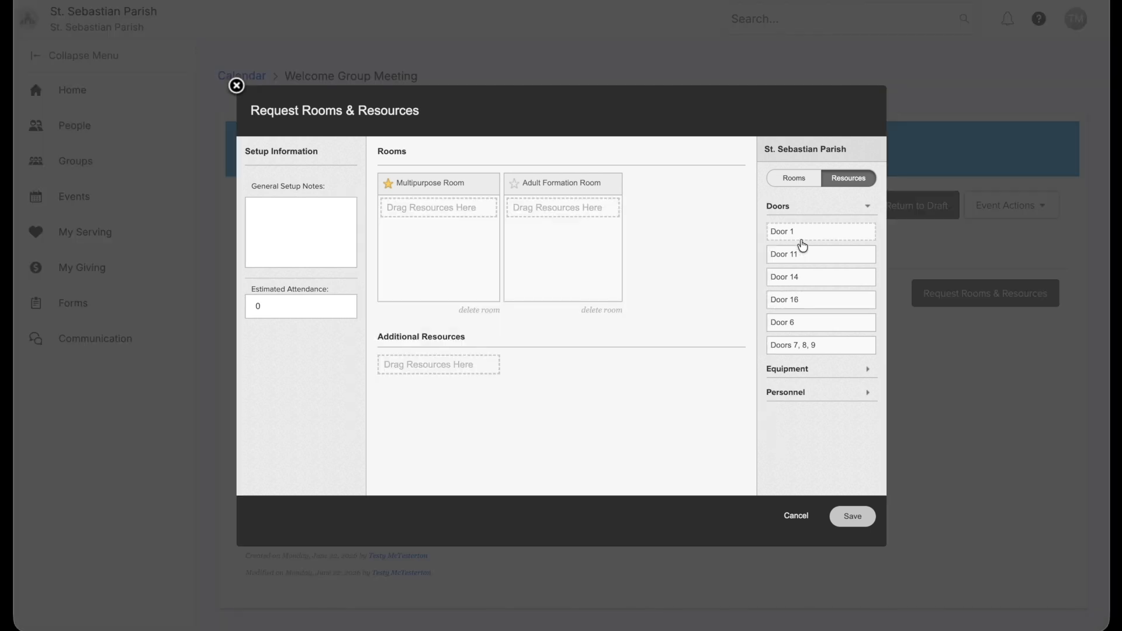
left_click_drag(797, 255, 455, 285)
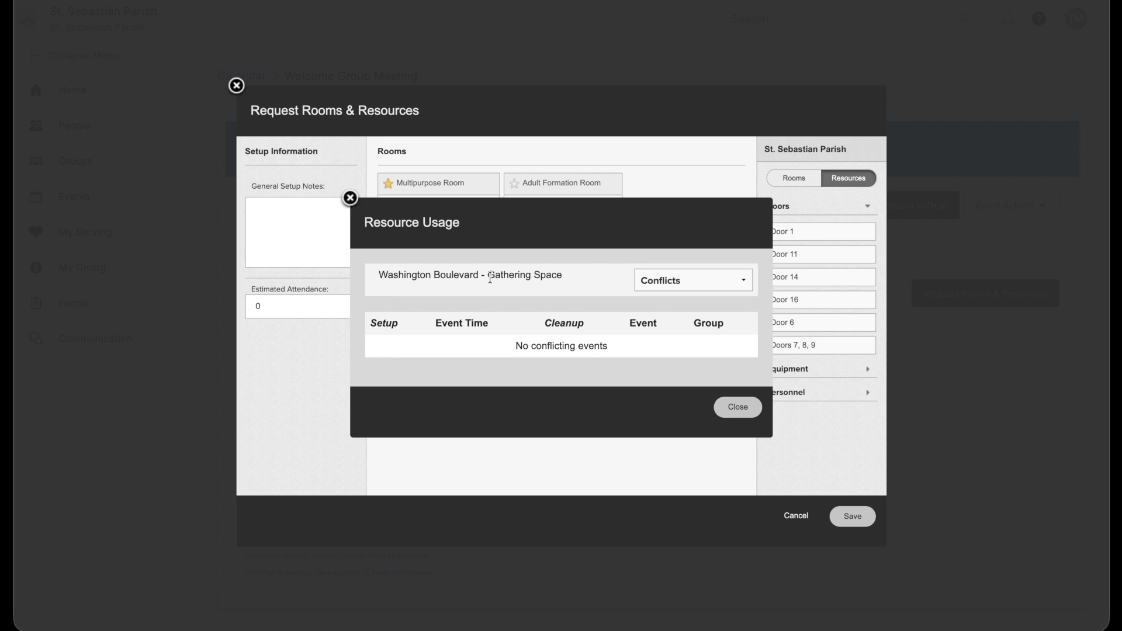
left_click(736, 406)
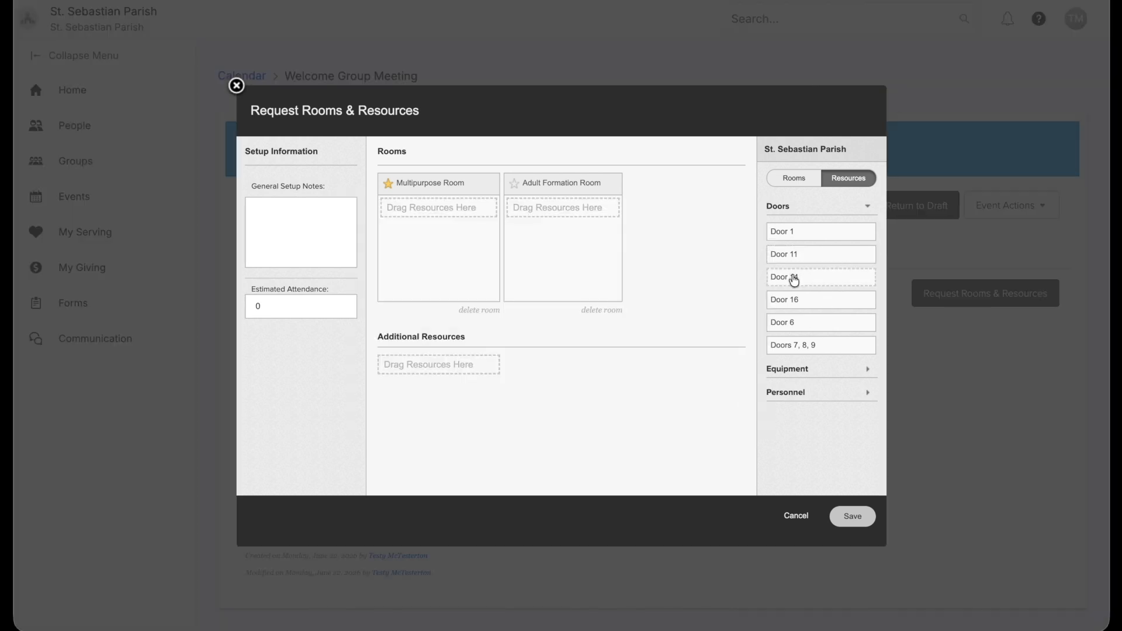
left_click_drag(794, 282, 449, 363)
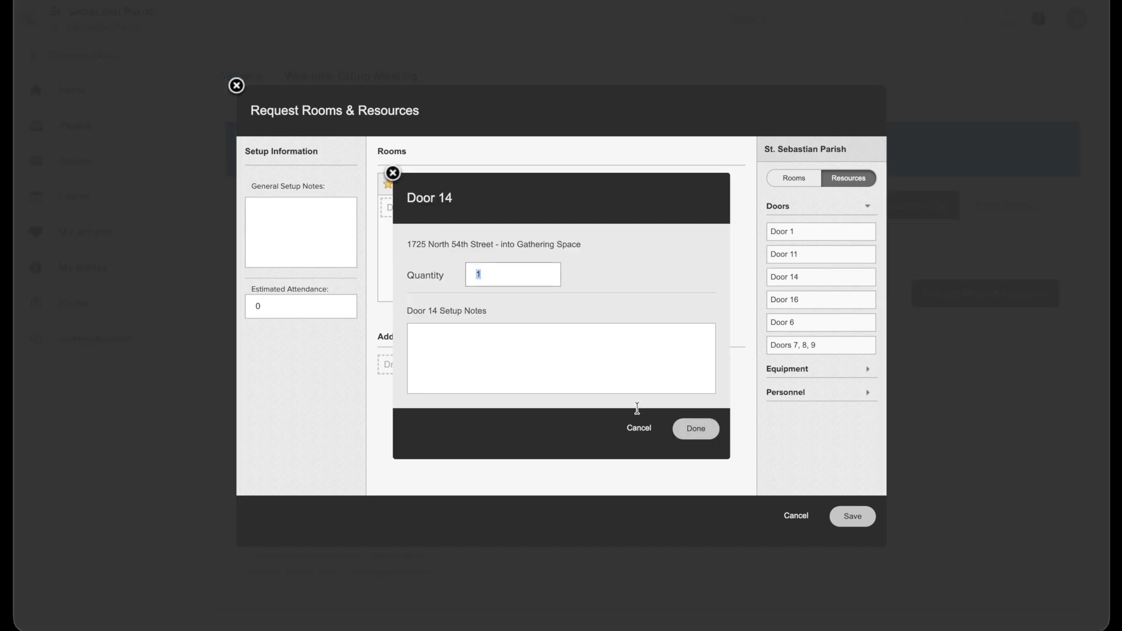
left_click(701, 430)
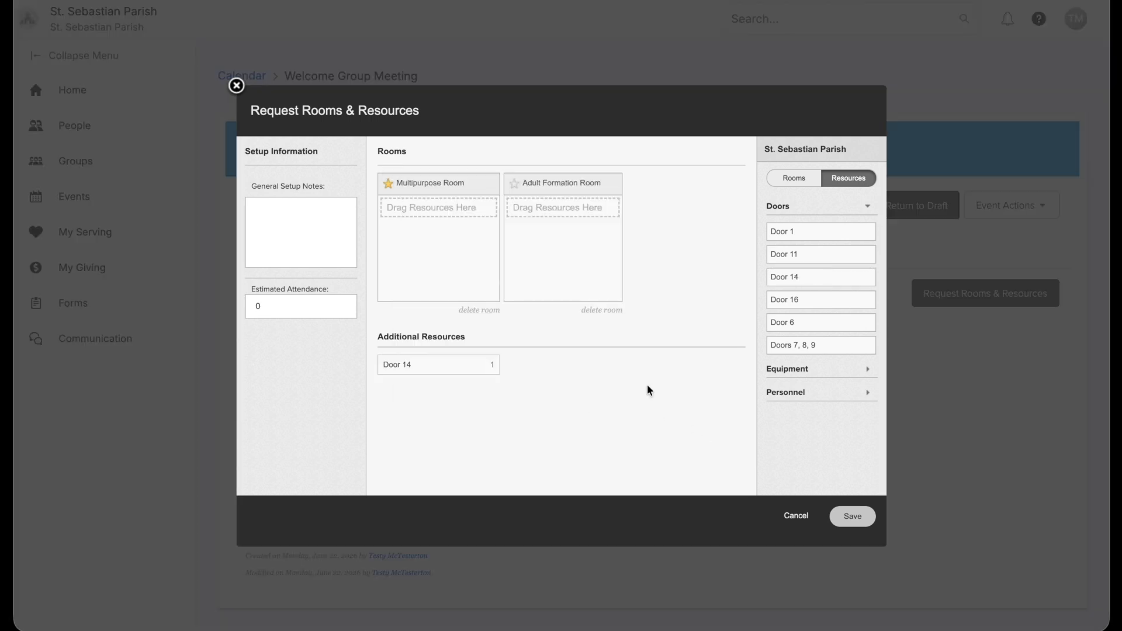
Assign one Medium Screen TV from Equipment to Multipurpose Room, then expand Personnel resources
left_click(797, 371)
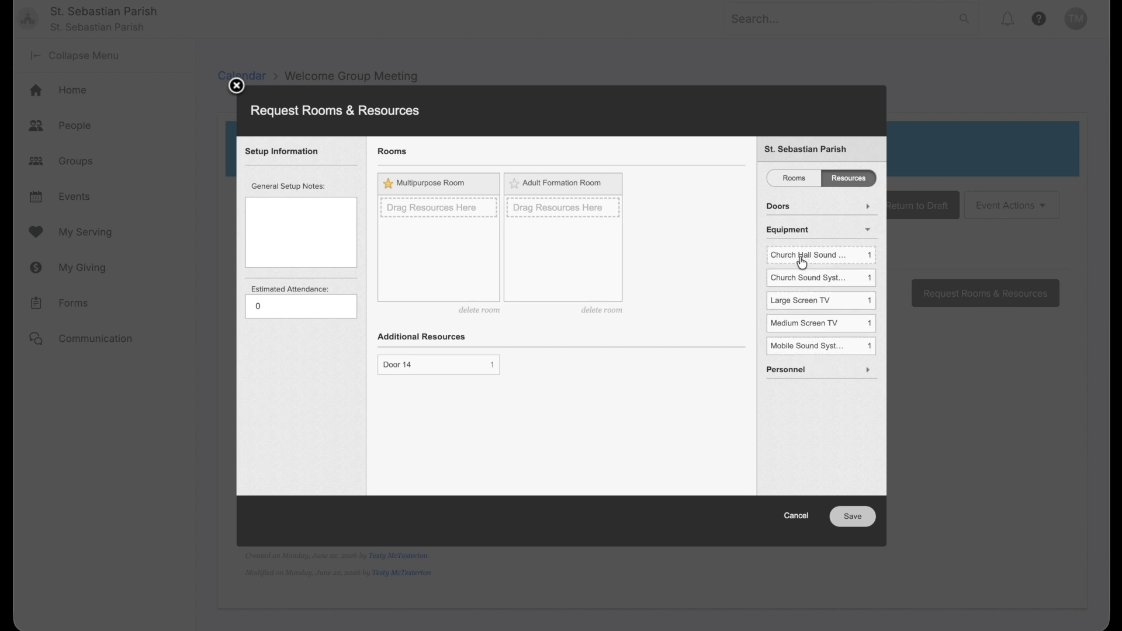
left_click(794, 282)
left_click_drag(798, 328, 435, 216)
left_click(696, 430)
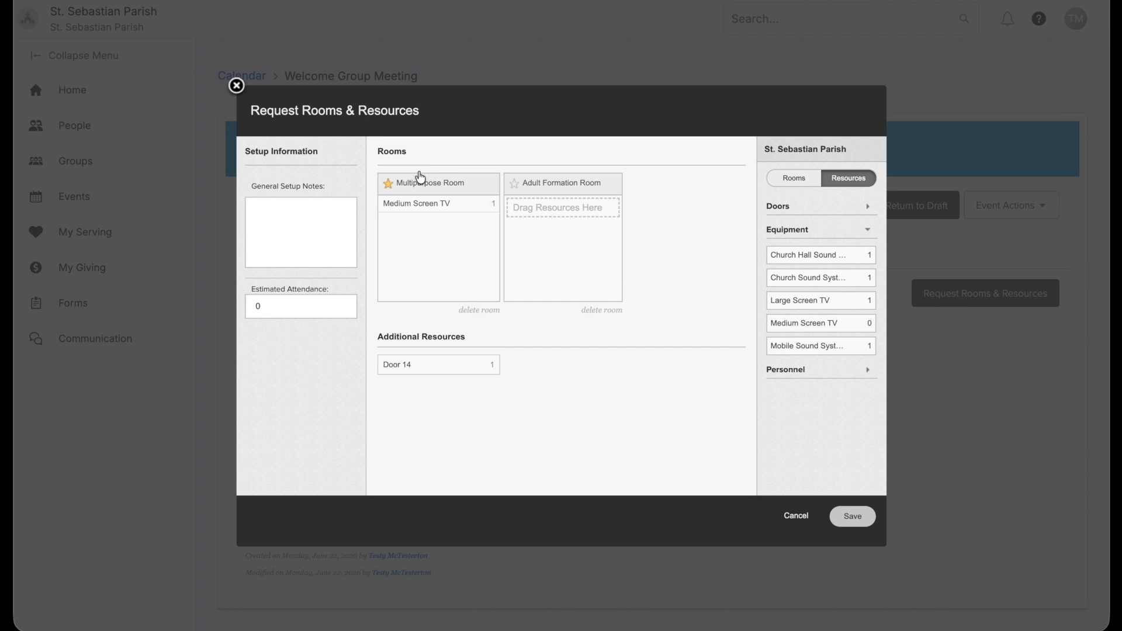
mouse_move(457, 209)
left_click(808, 374)
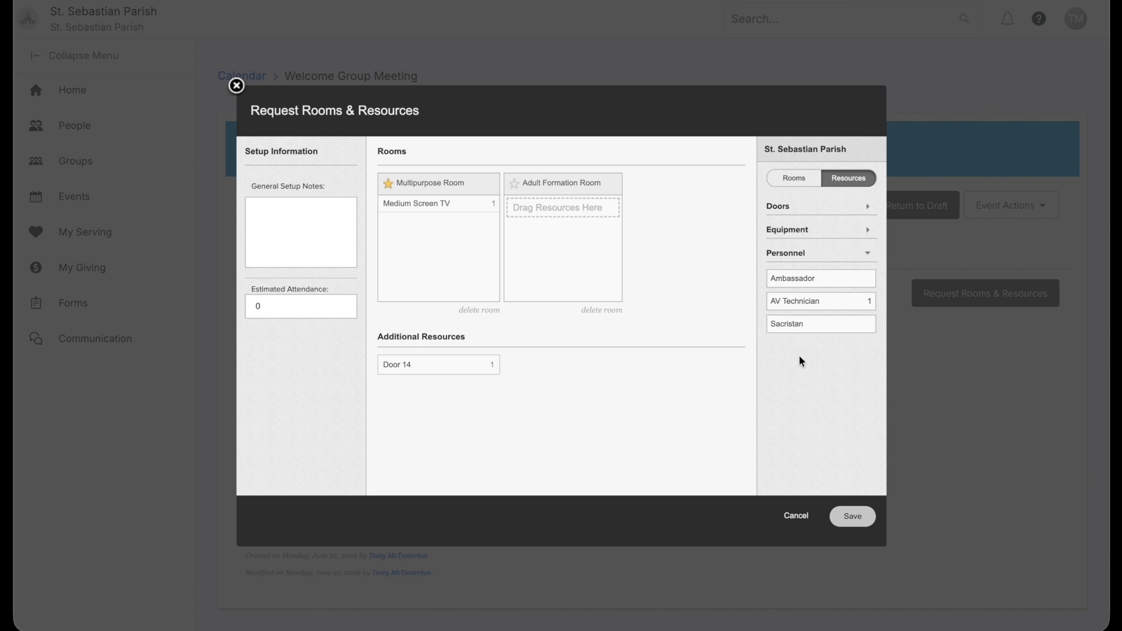
Check AV Technician's availability, then add it as an additional resource with quantity 1
left_click(794, 304)
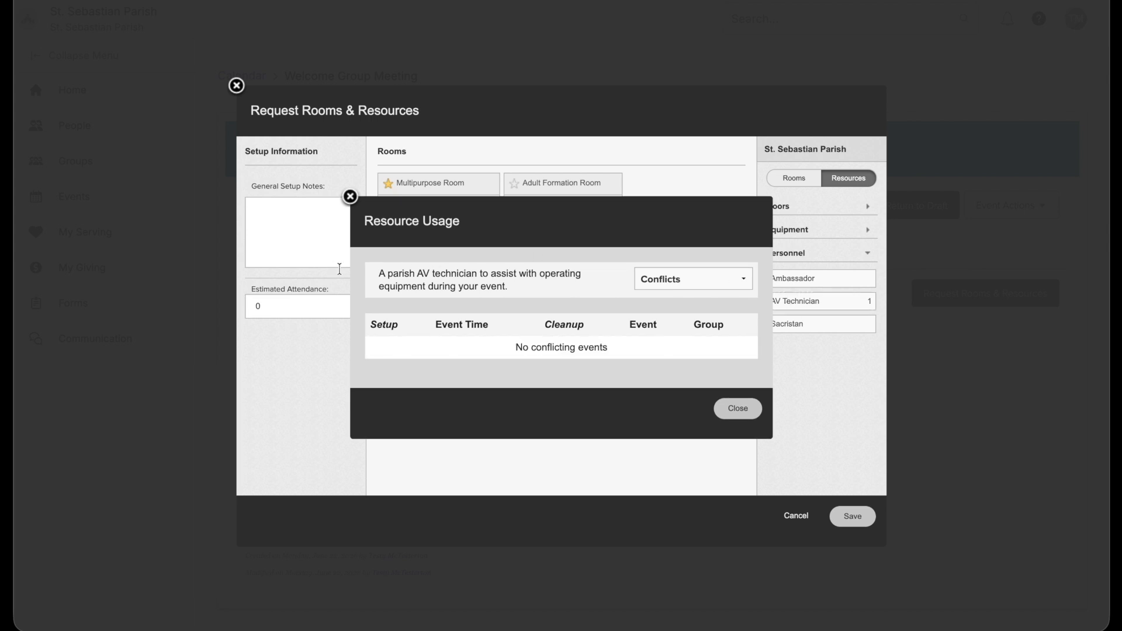
left_click(350, 197)
left_click_drag(792, 304, 587, 366)
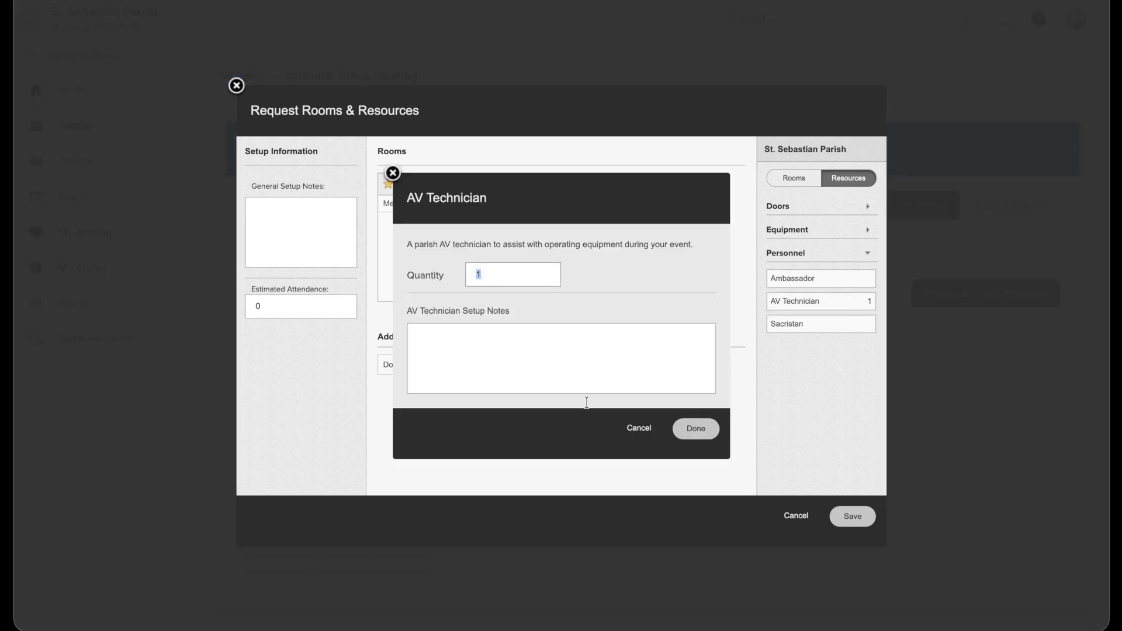
left_click(704, 433)
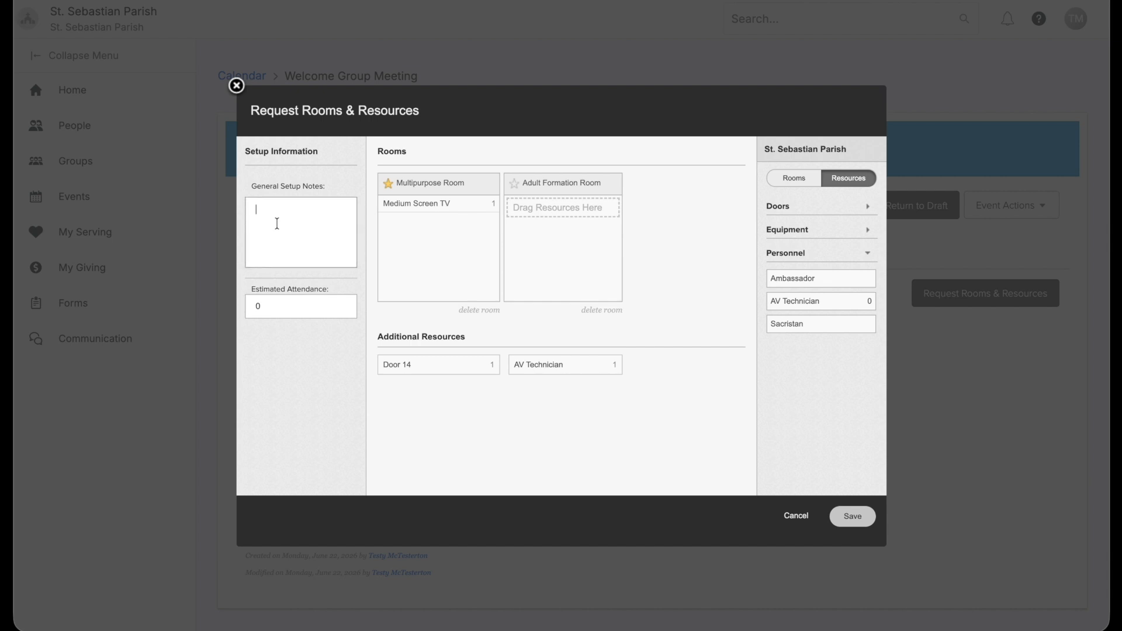
Enter the setup note 'Please make sure there are extra garbage bags' and set estimated attendance to 50
type("Please make sure there are extra garbage bags")
double_click(276, 313)
type("50")
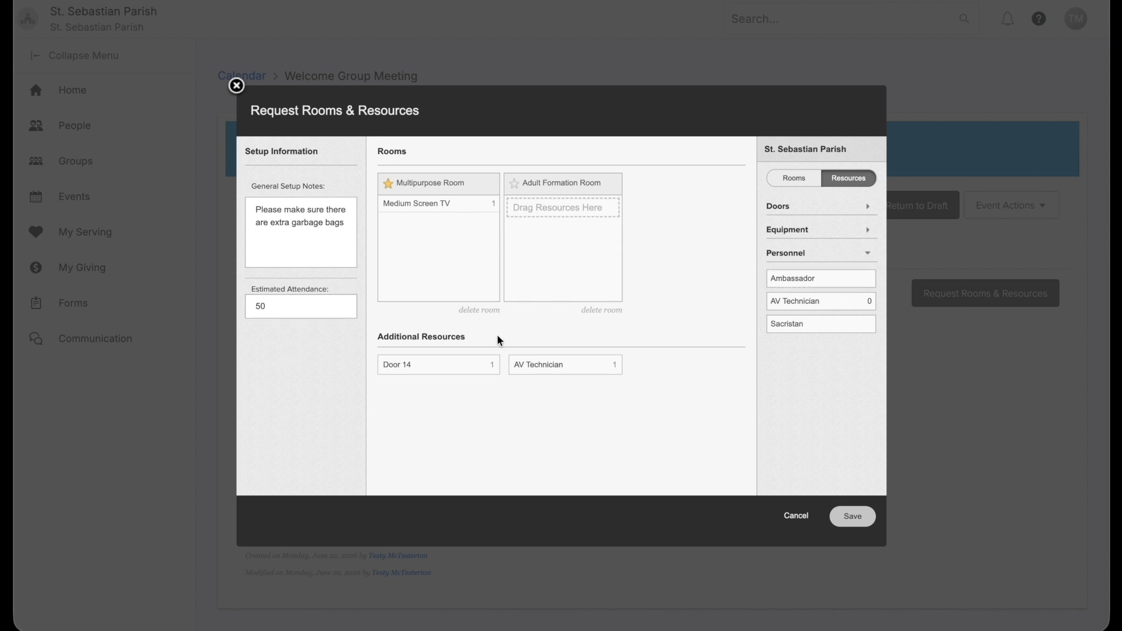
Save the room and resource requests and review the pending items on the event page
left_click(851, 518)
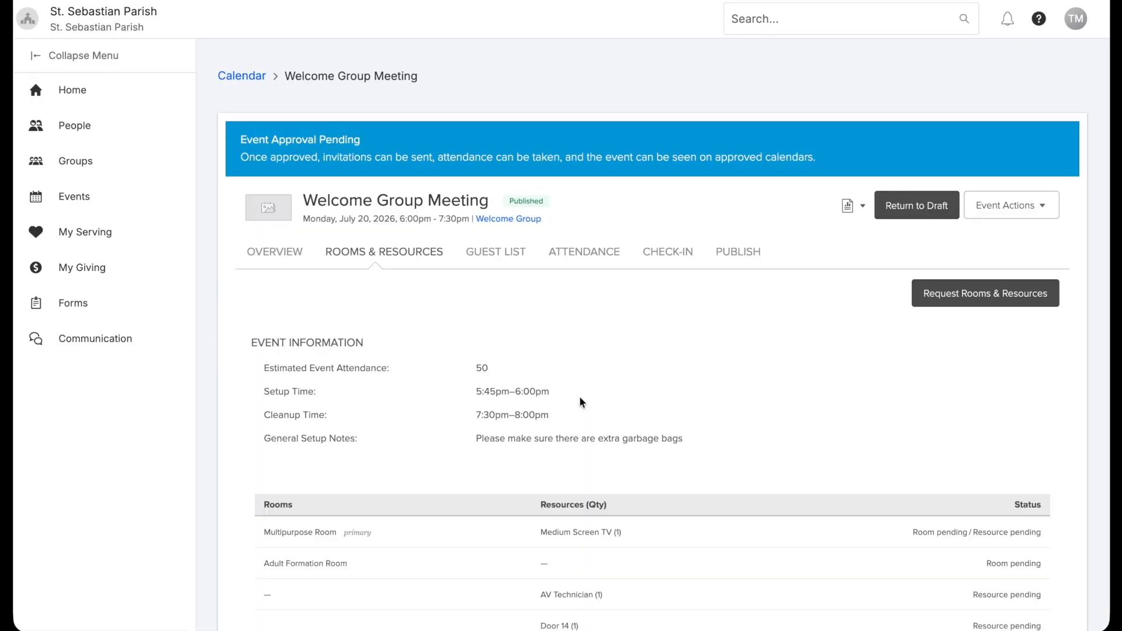
scroll(579, 402, "down", 4)
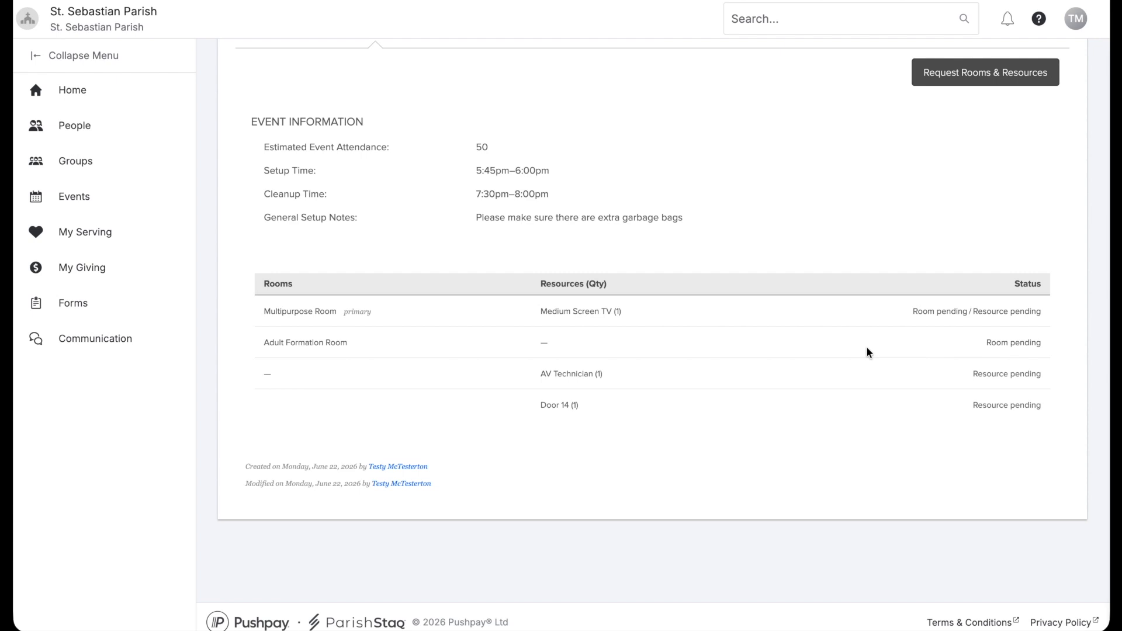
scroll(866, 346, "up", 4)
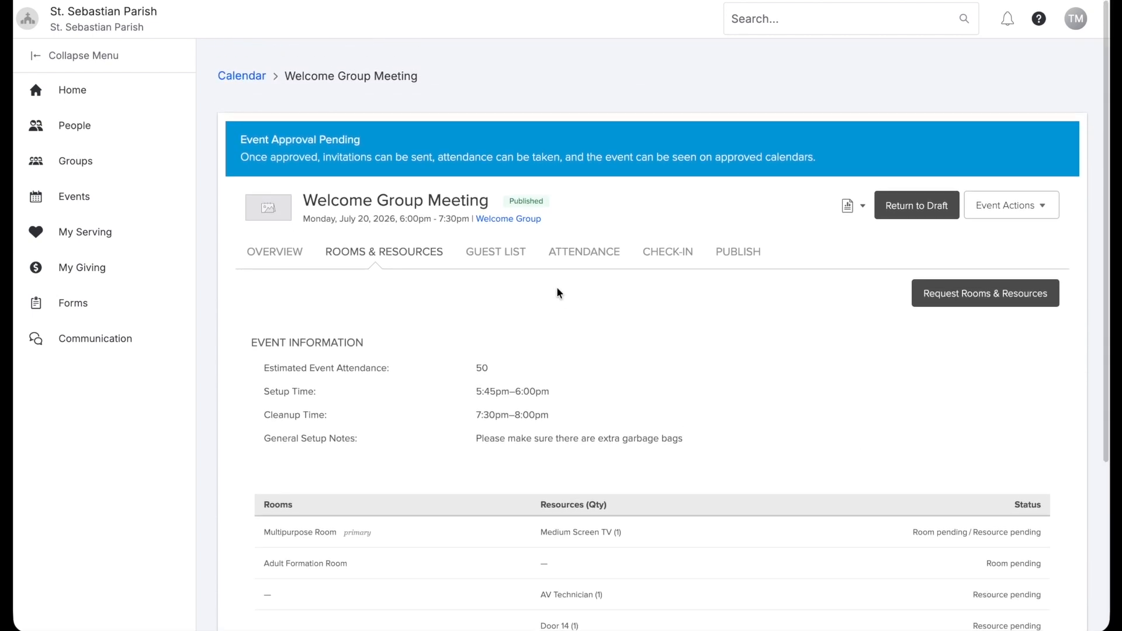
Change the event's Attendance Settings so Attendance Grouping is Meetings, and save
left_click(565, 257)
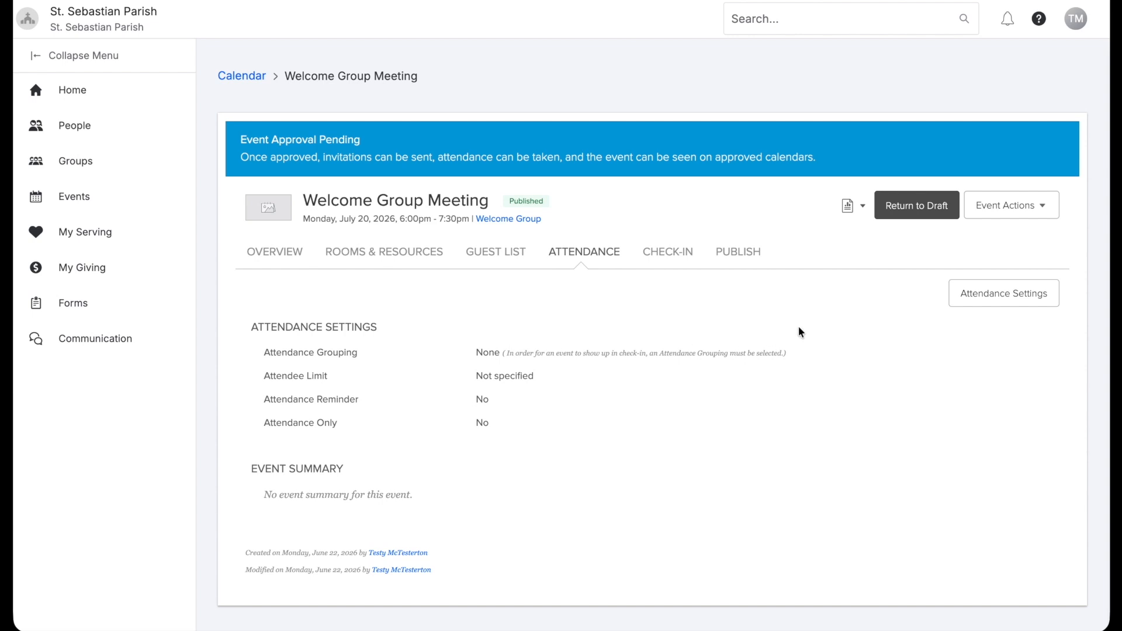
left_click(986, 287)
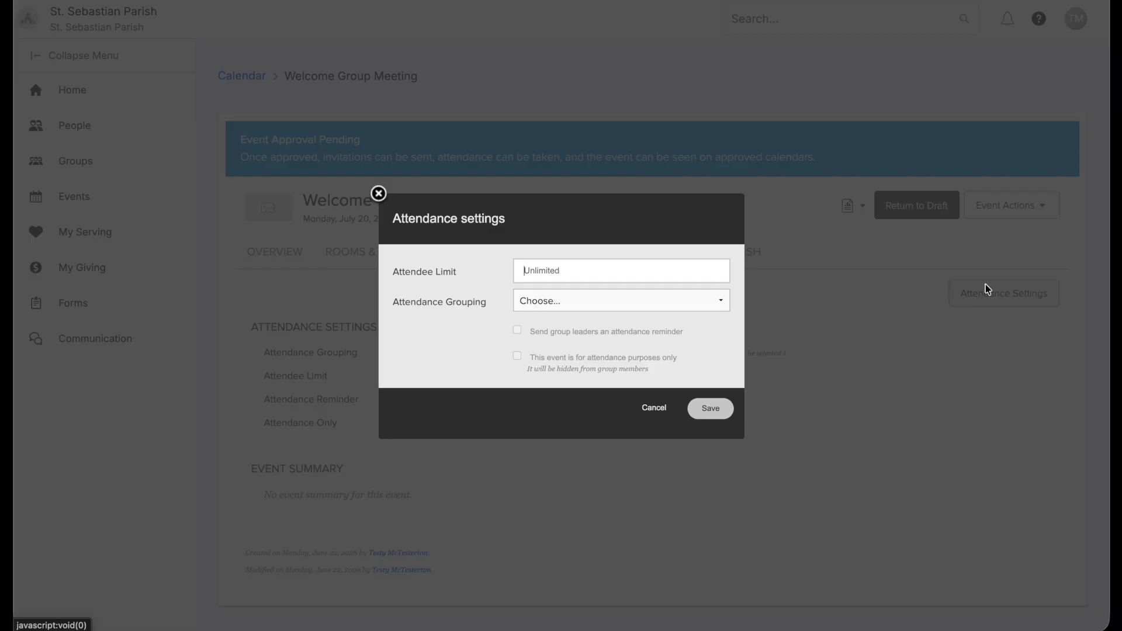
left_click(558, 299)
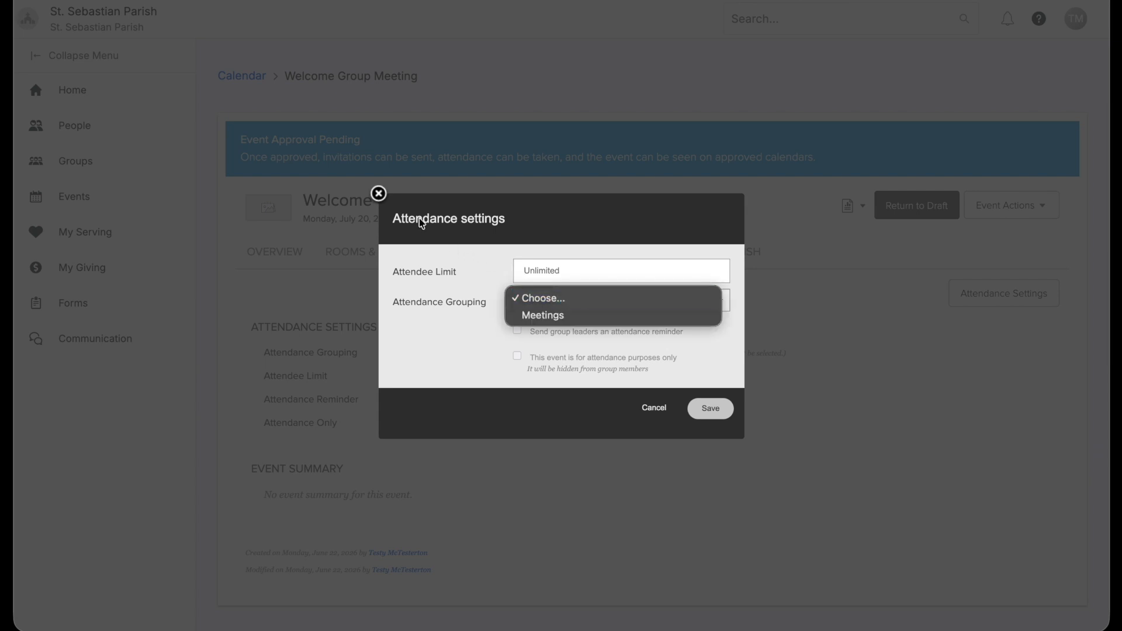
left_click(544, 316)
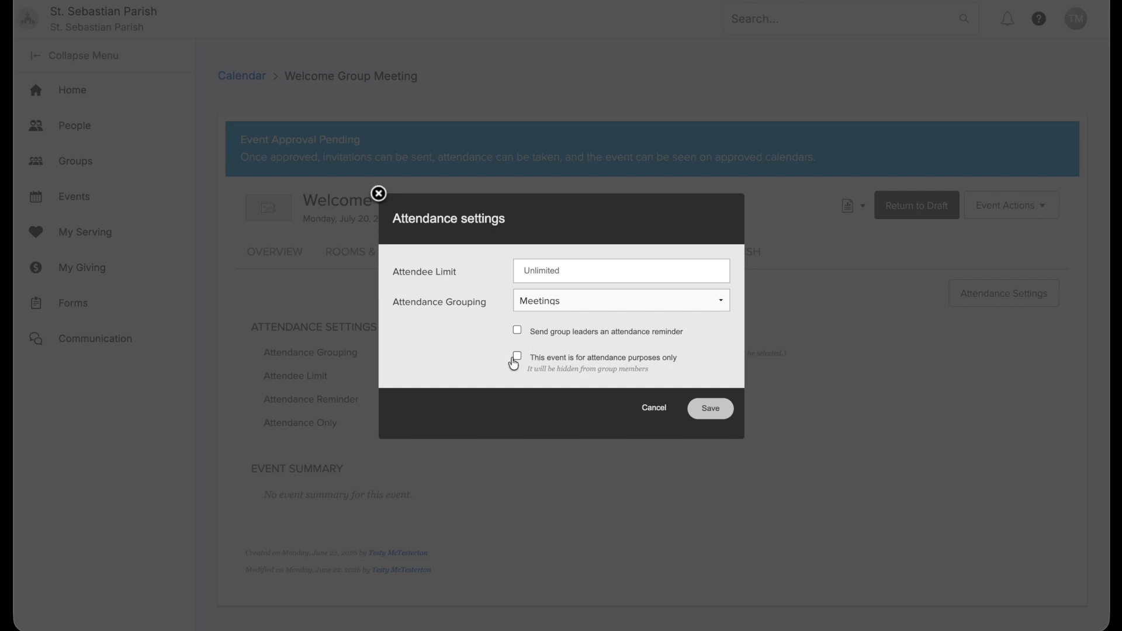
left_click(711, 409)
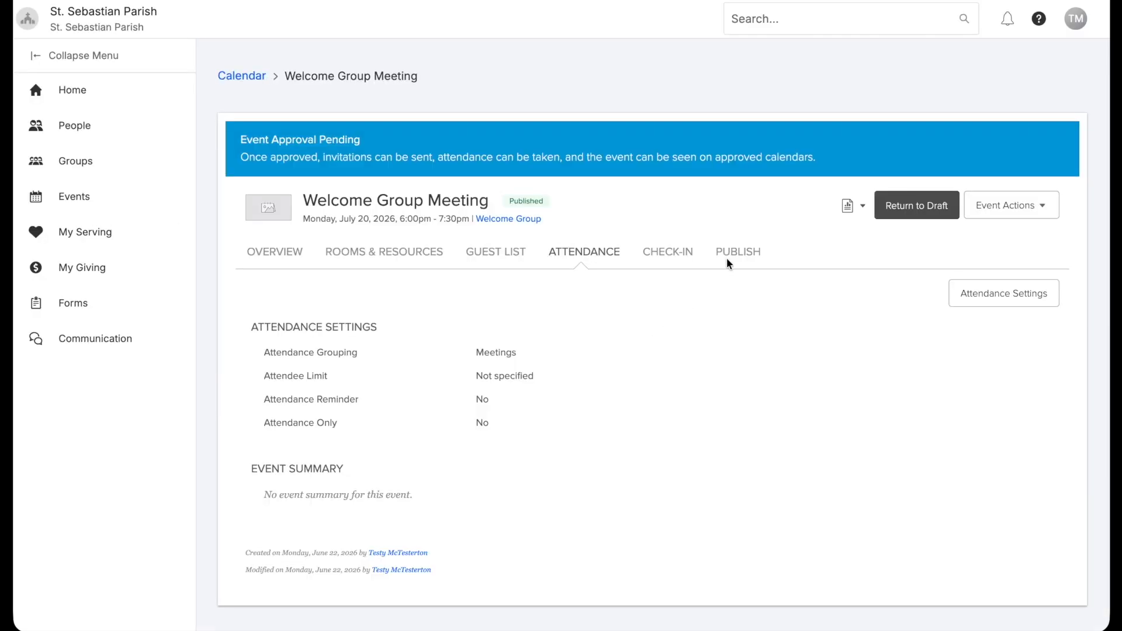
Add the meeting to the Church-wide calendar, request Public calendar listing, and return to the Calendar
left_click(738, 253)
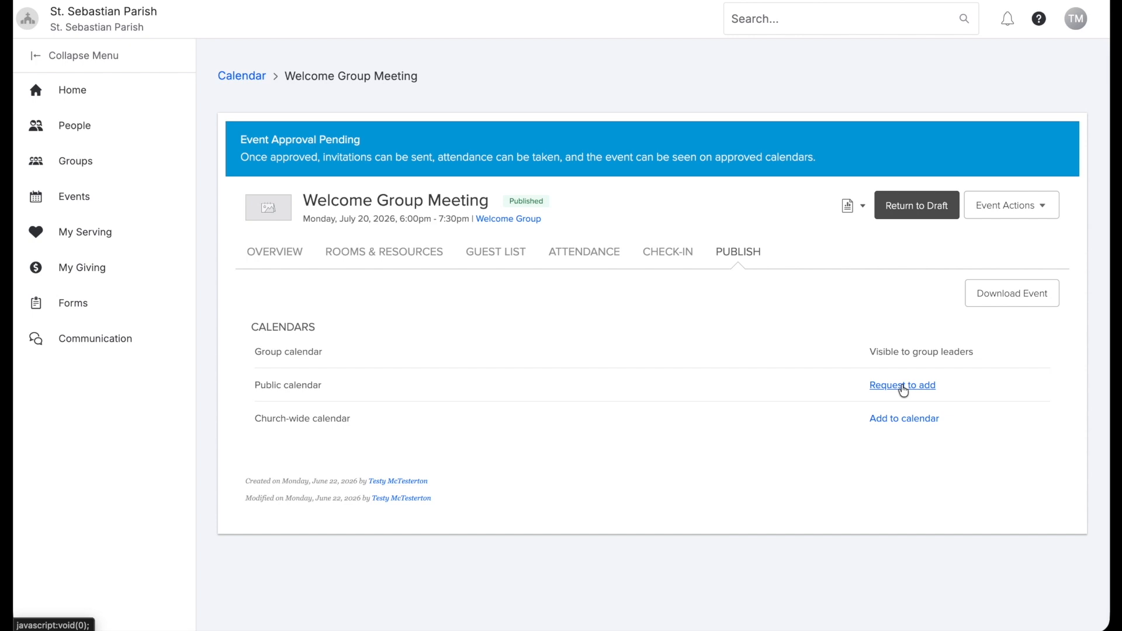
left_click(889, 421)
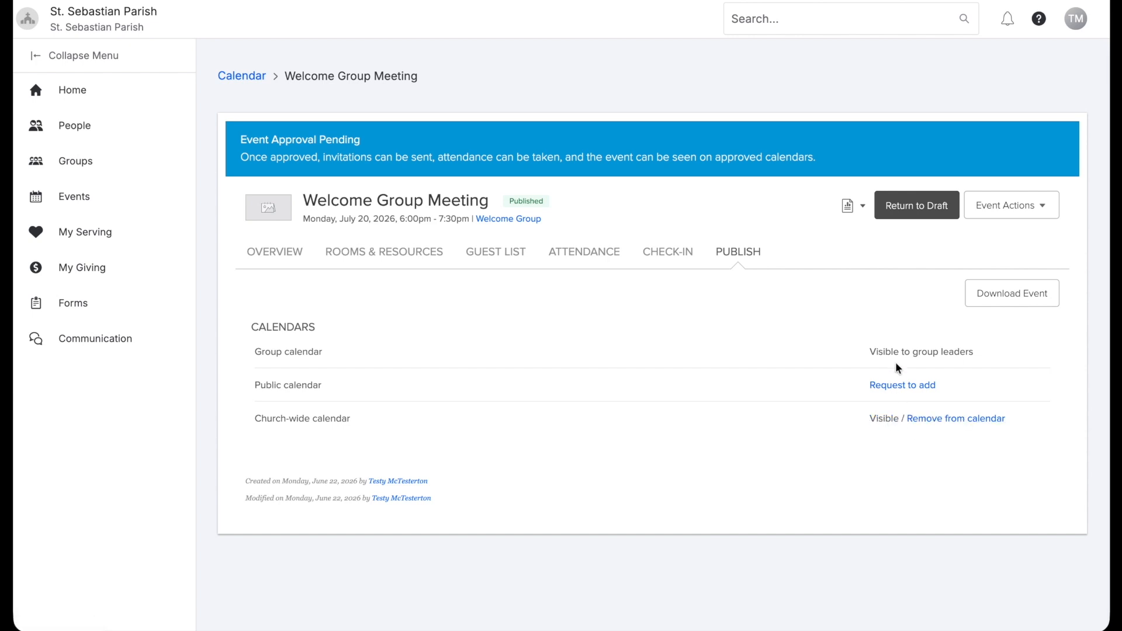
left_click(894, 387)
left_click(242, 79)
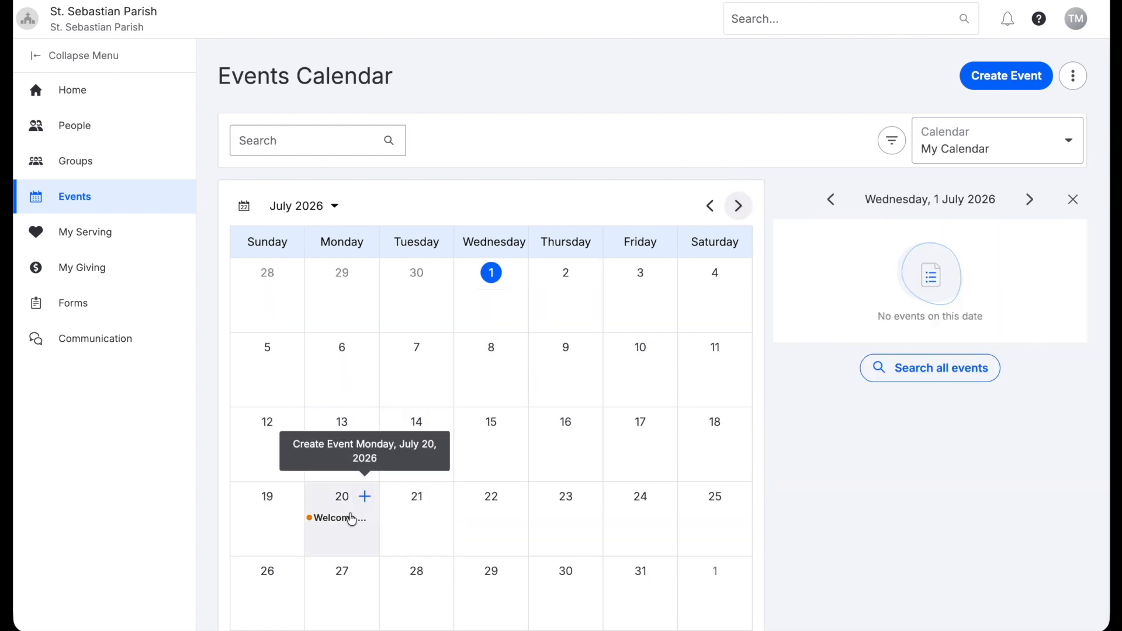
Switch the calendar view to Campus-wide Calendar and back to My Calendar
left_click(962, 150)
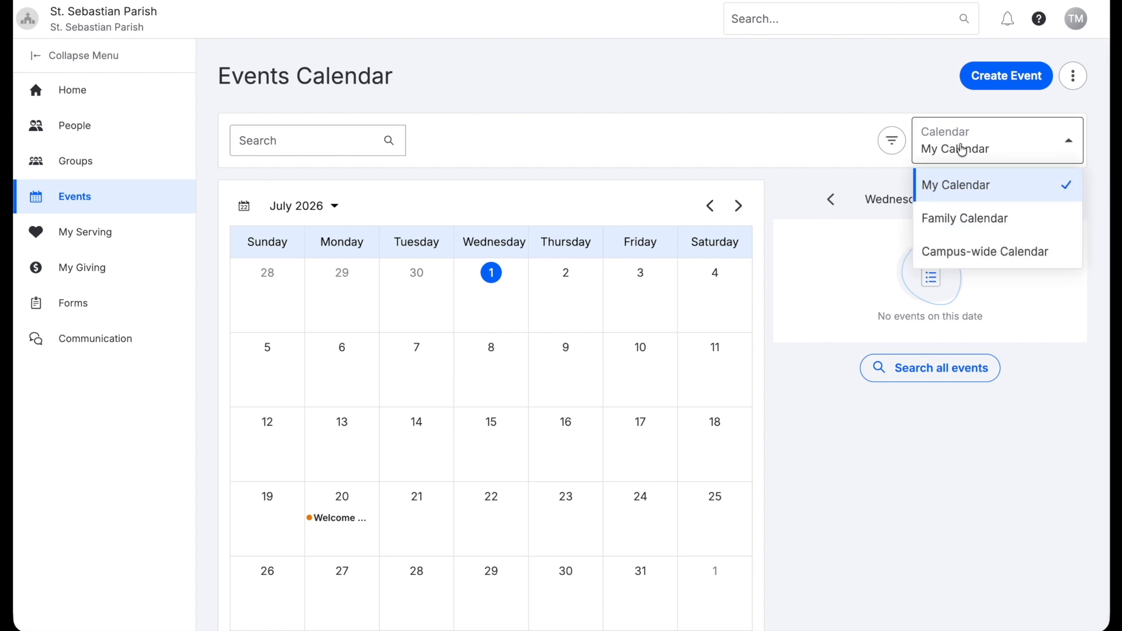
left_click(962, 247)
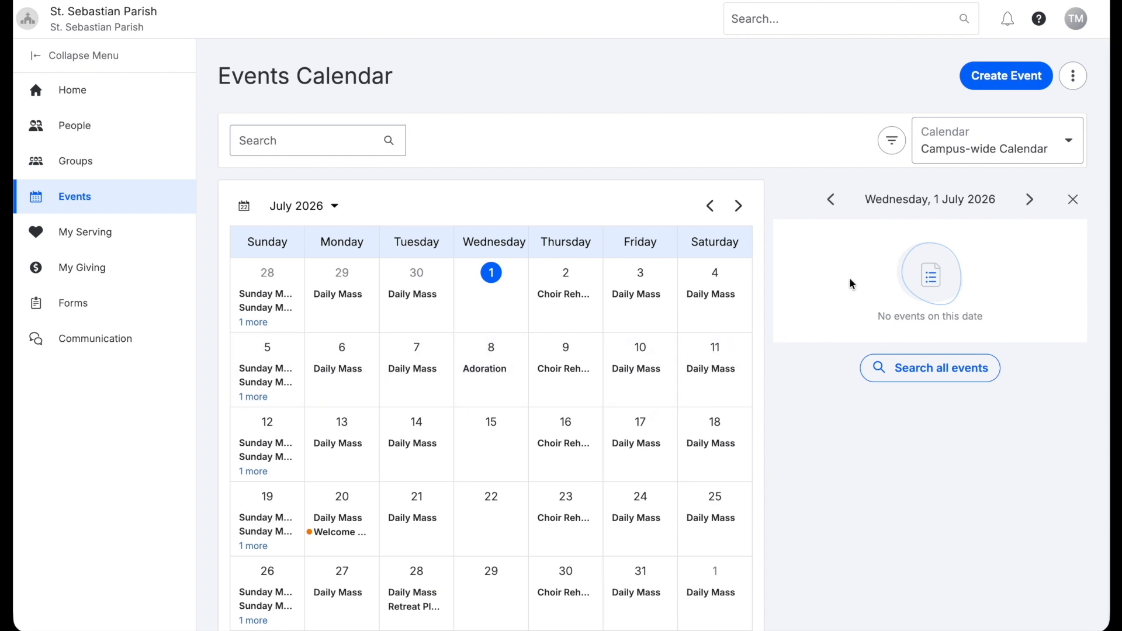
left_click(961, 156)
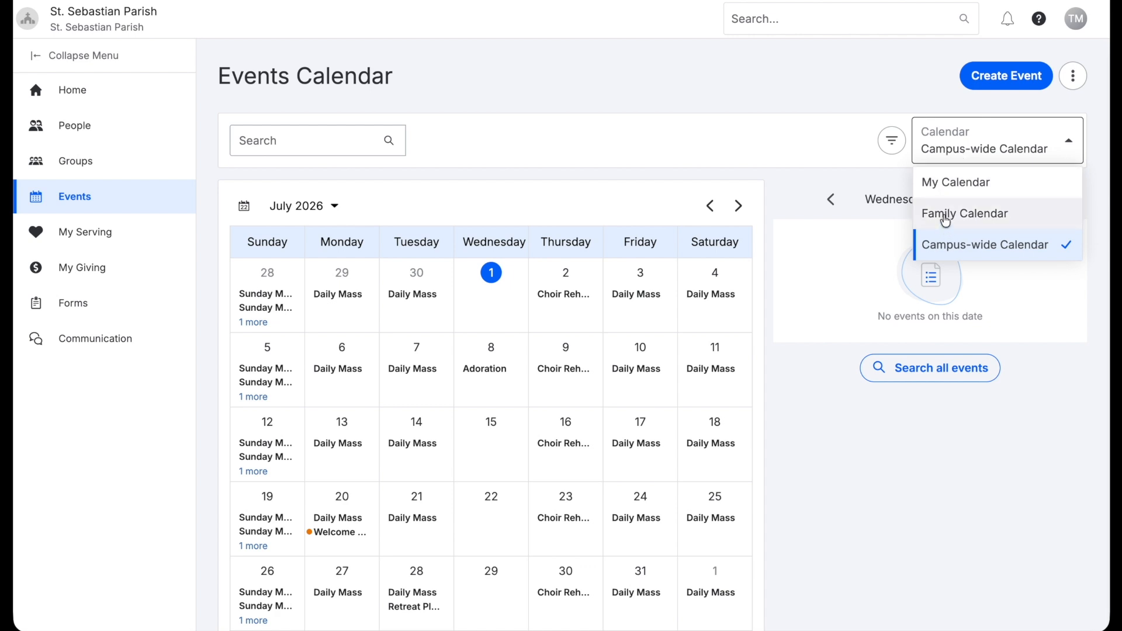
left_click(946, 184)
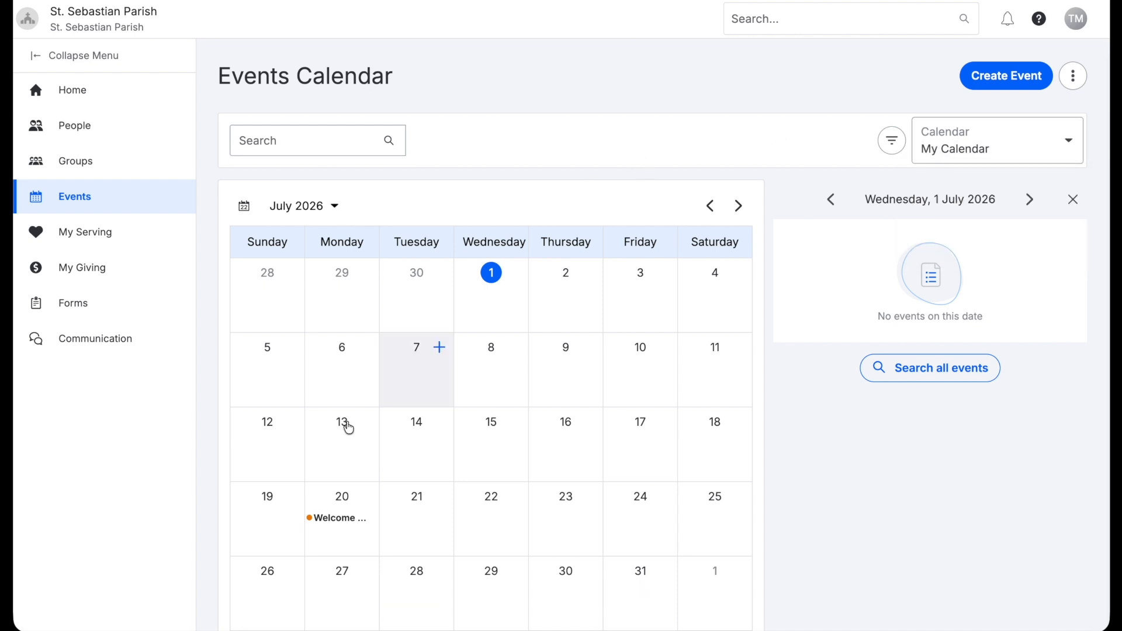
Go to June 2026 and open the Welcome Group Meeting on Sunday, 21 June
left_click(314, 524)
mouse_move(967, 253)
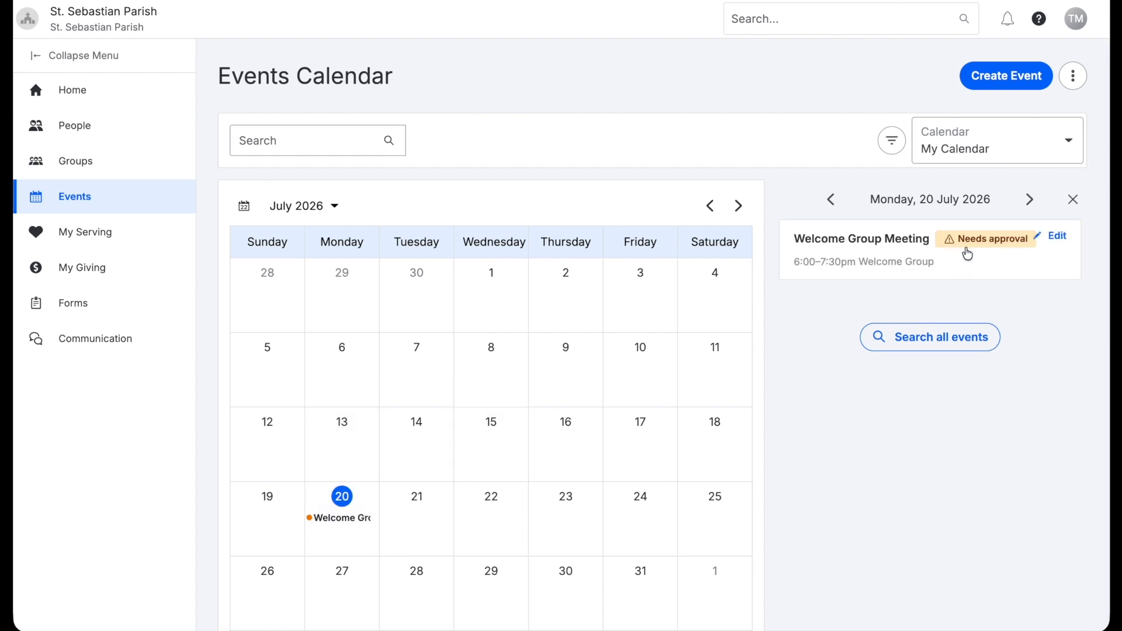
left_click(710, 205)
left_click(269, 533)
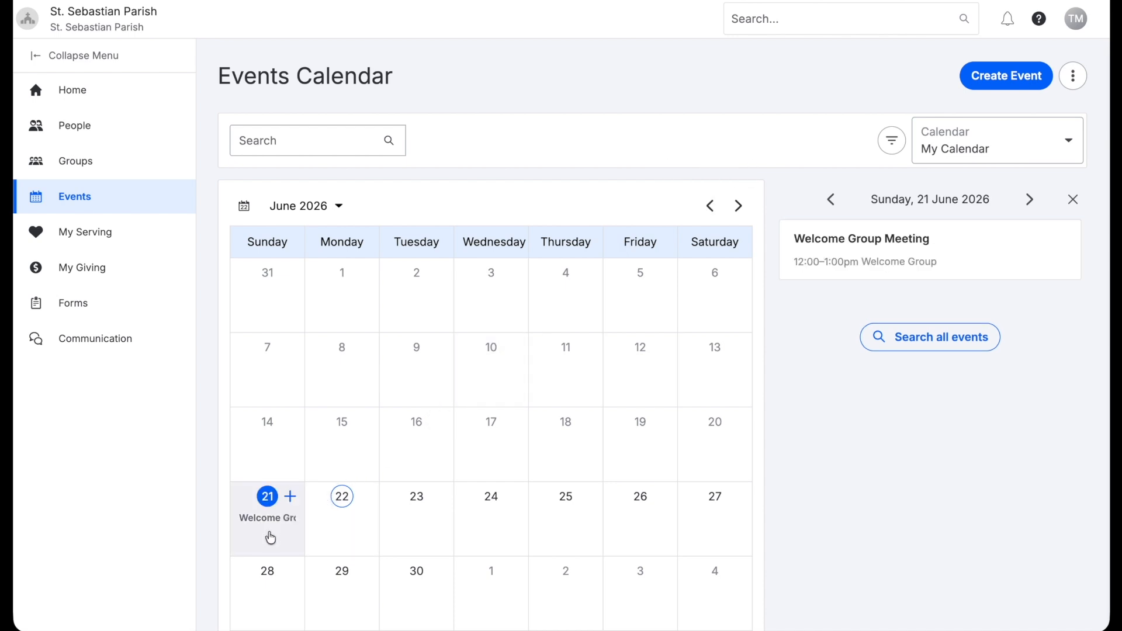
mouse_move(891, 254)
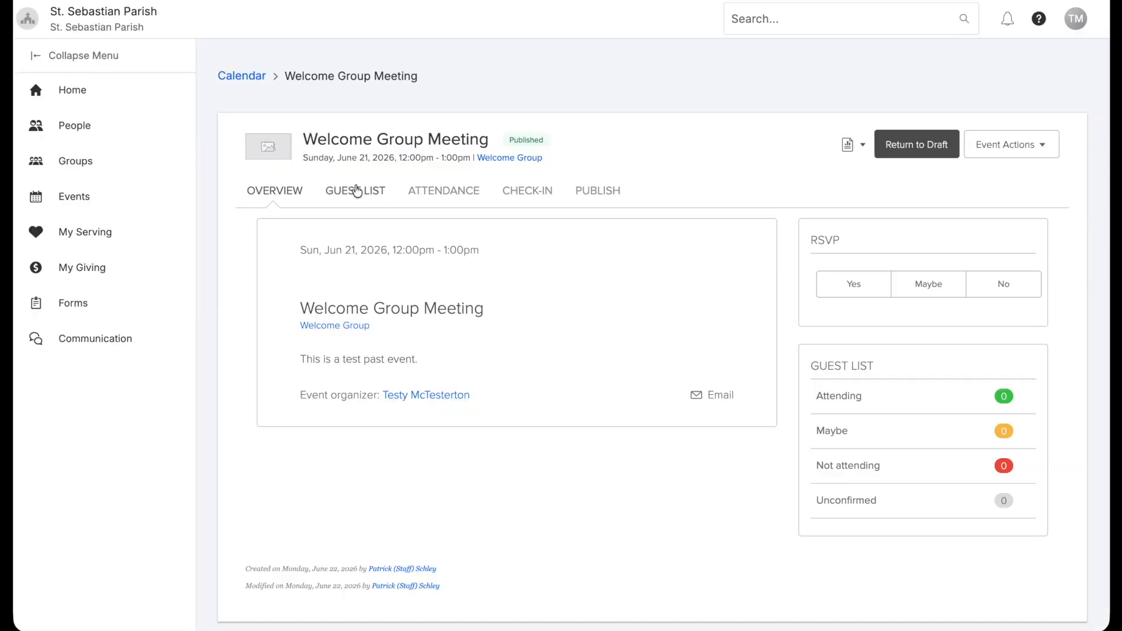
Add a staff member by name to the June 21 meeting's guest list, then view its attendance
left_click(374, 191)
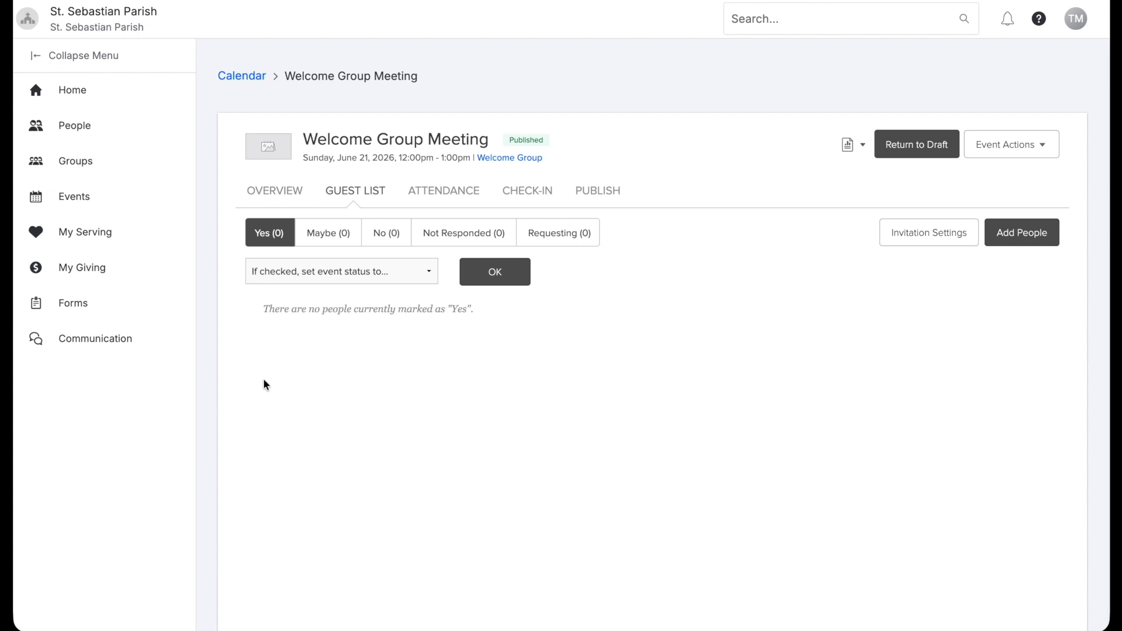
left_click(1007, 240)
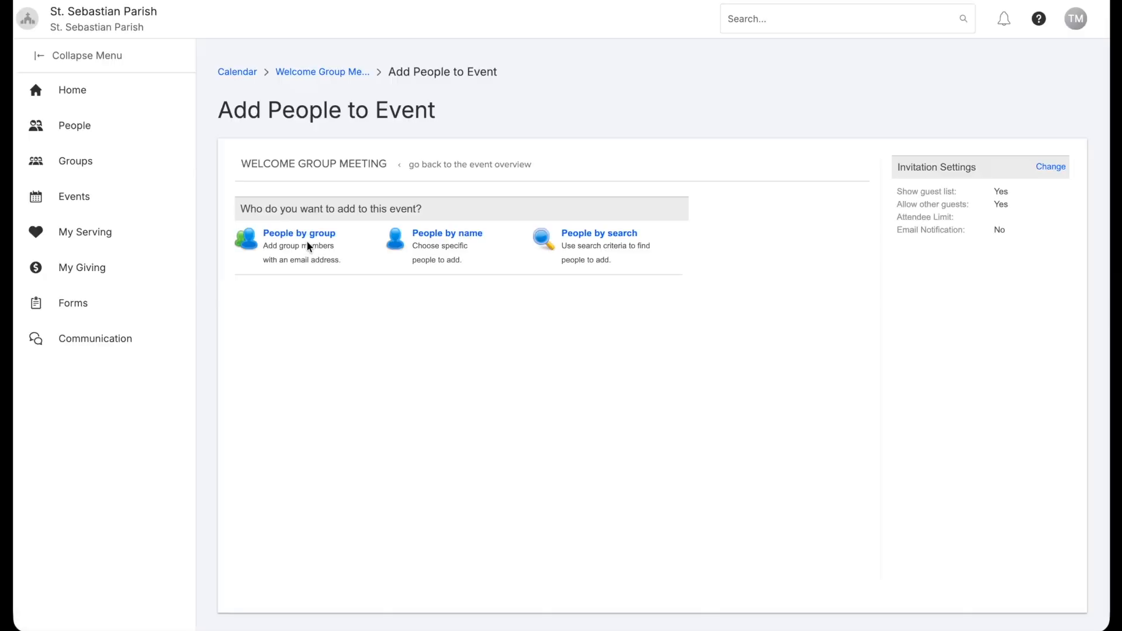
left_click(449, 237)
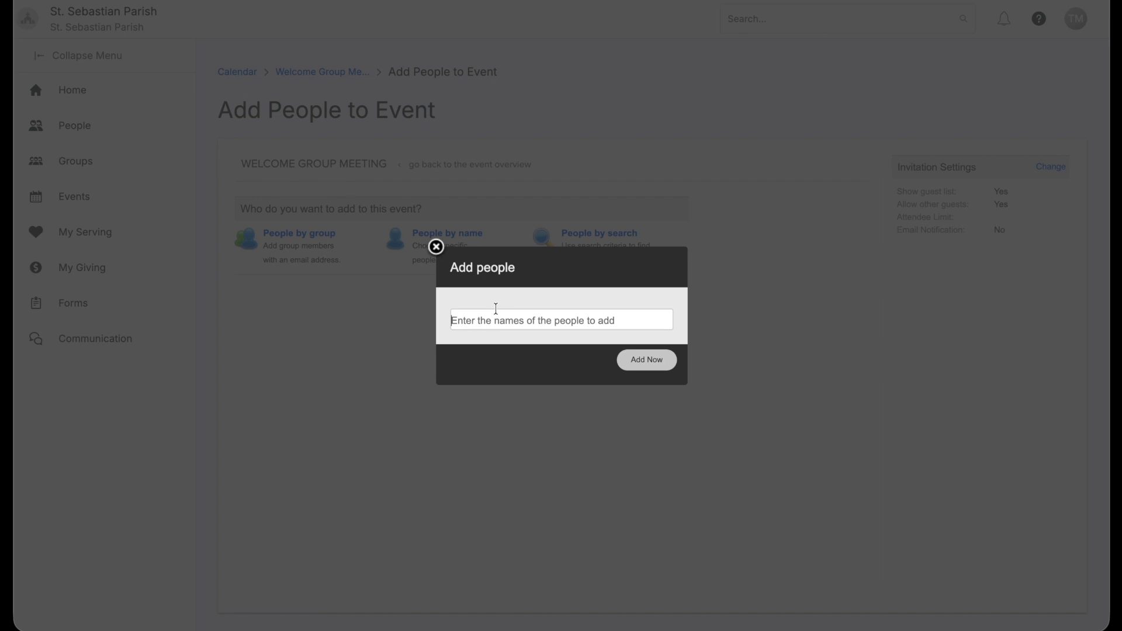
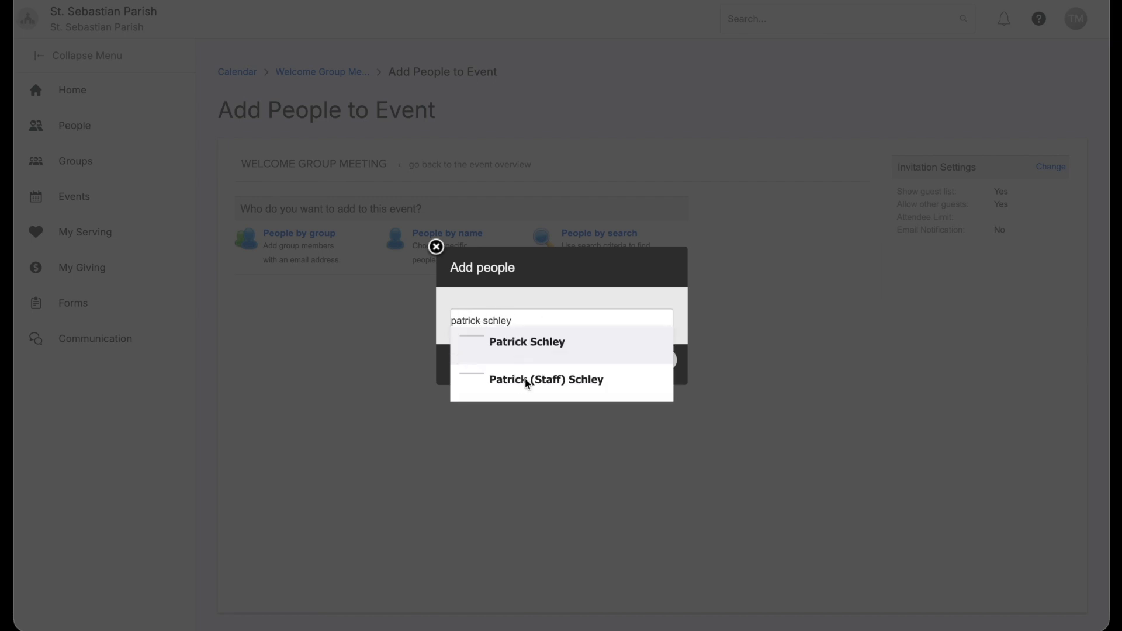
left_click(529, 381)
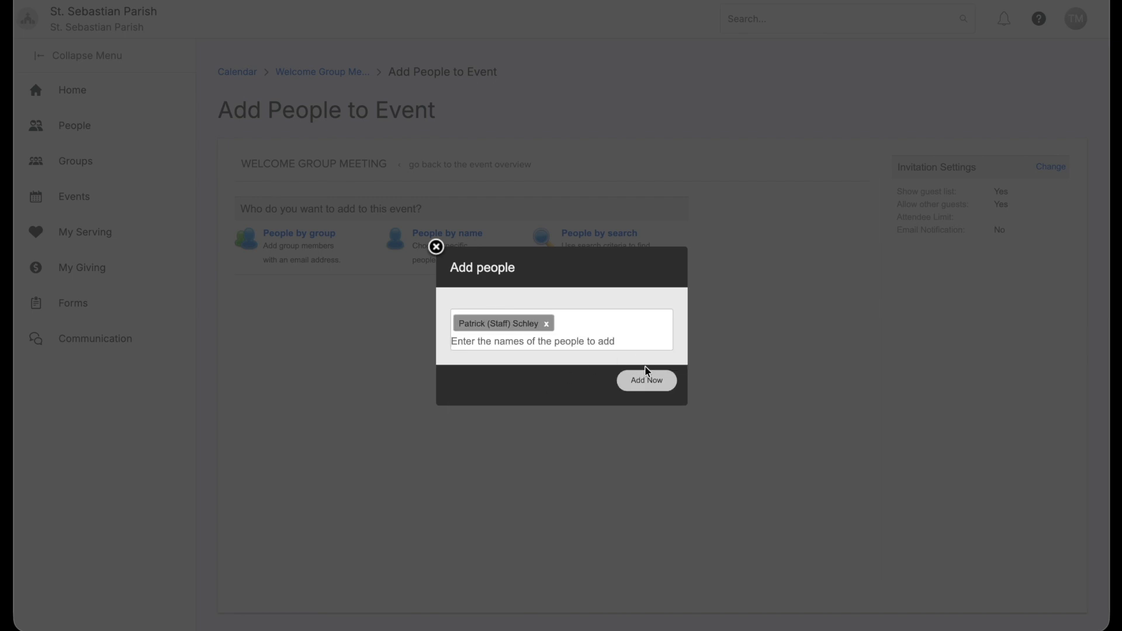
left_click(648, 384)
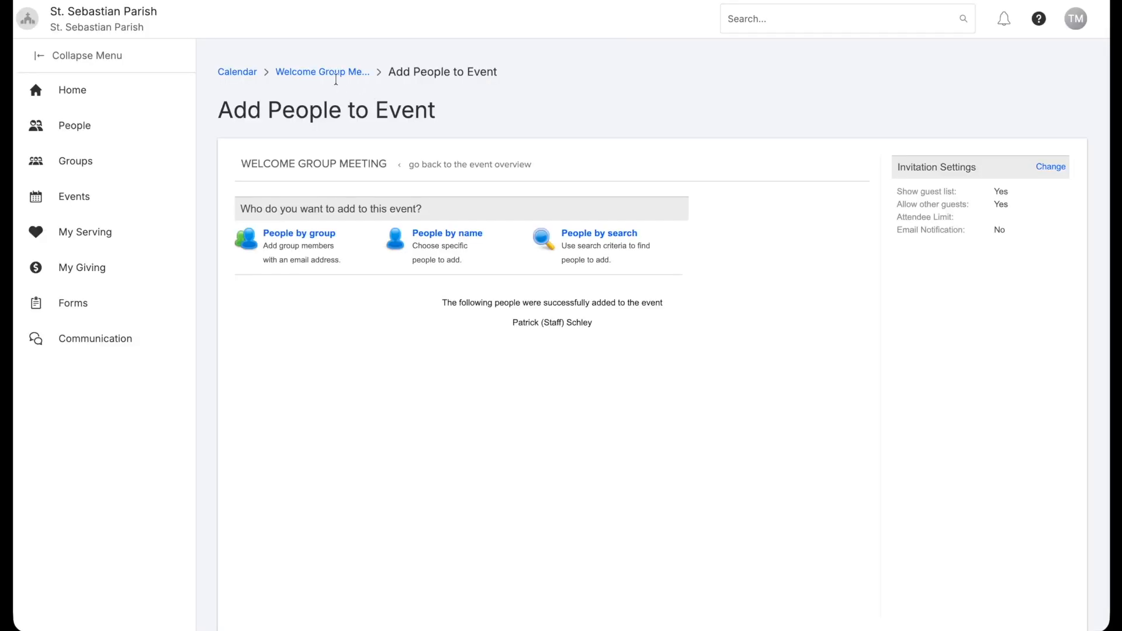
left_click(333, 75)
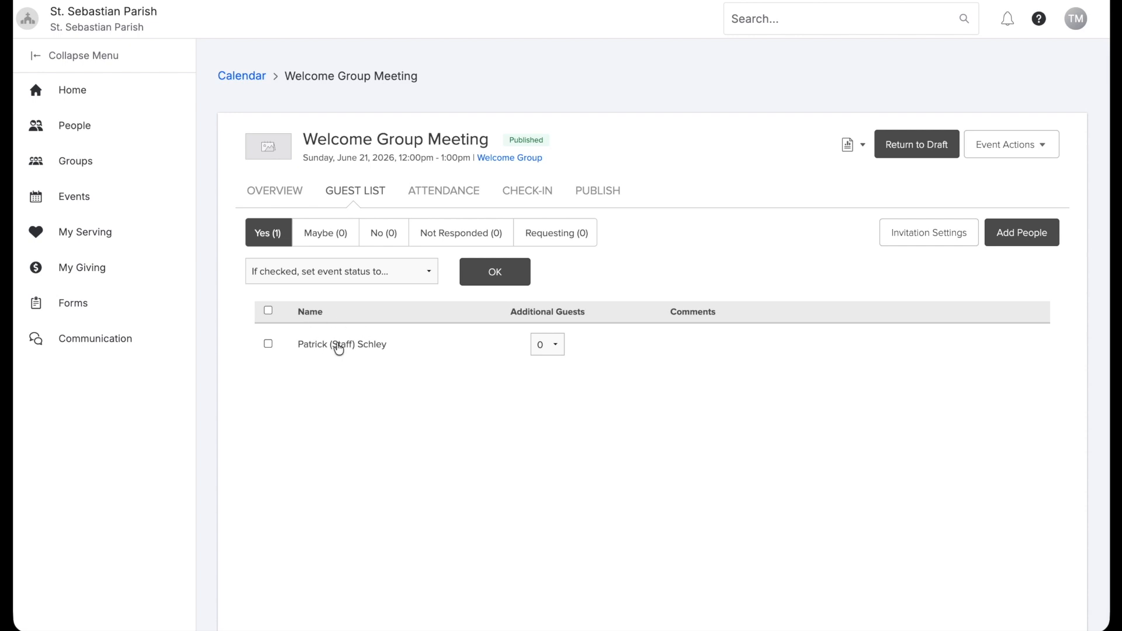
left_click(463, 194)
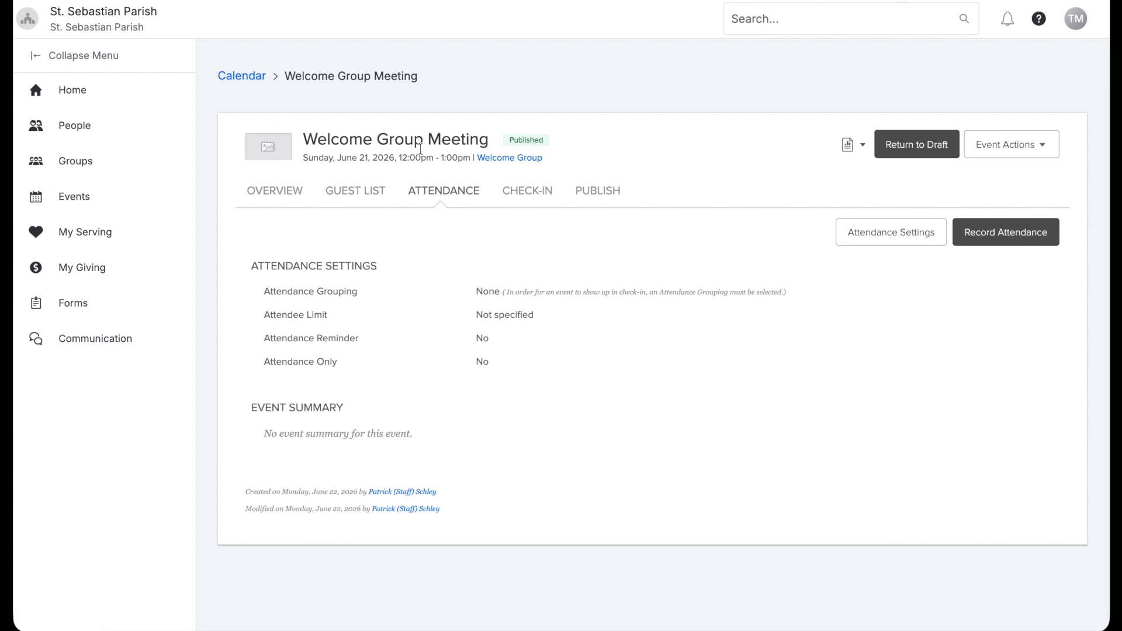
Start recording attendance, mark the staff member present and enter a head count of 6
left_click(994, 234)
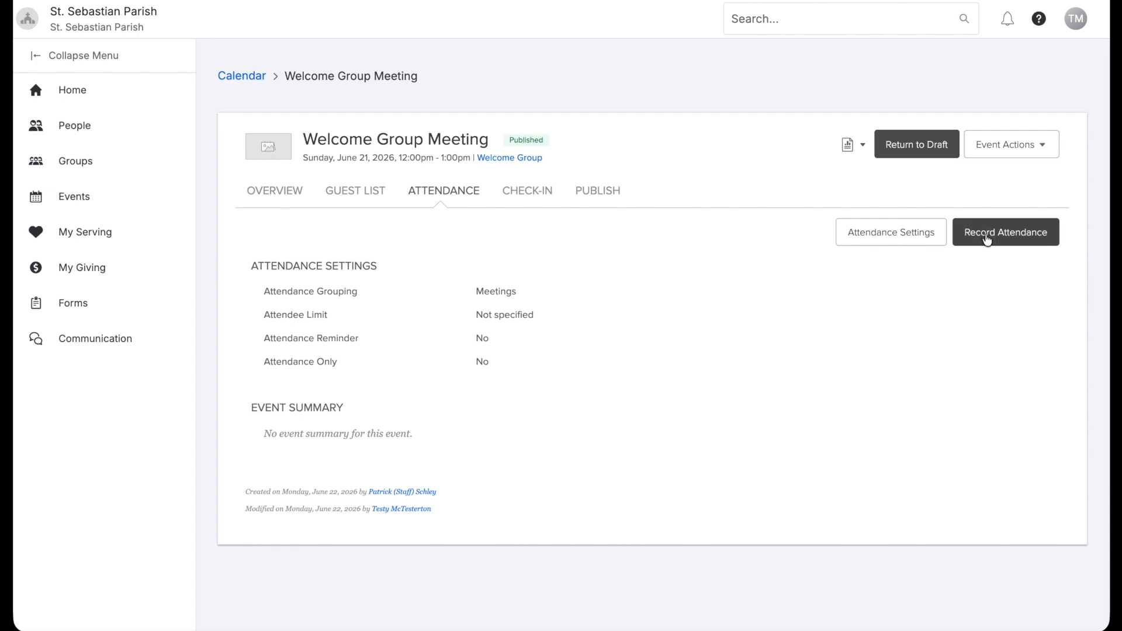
left_click(987, 237)
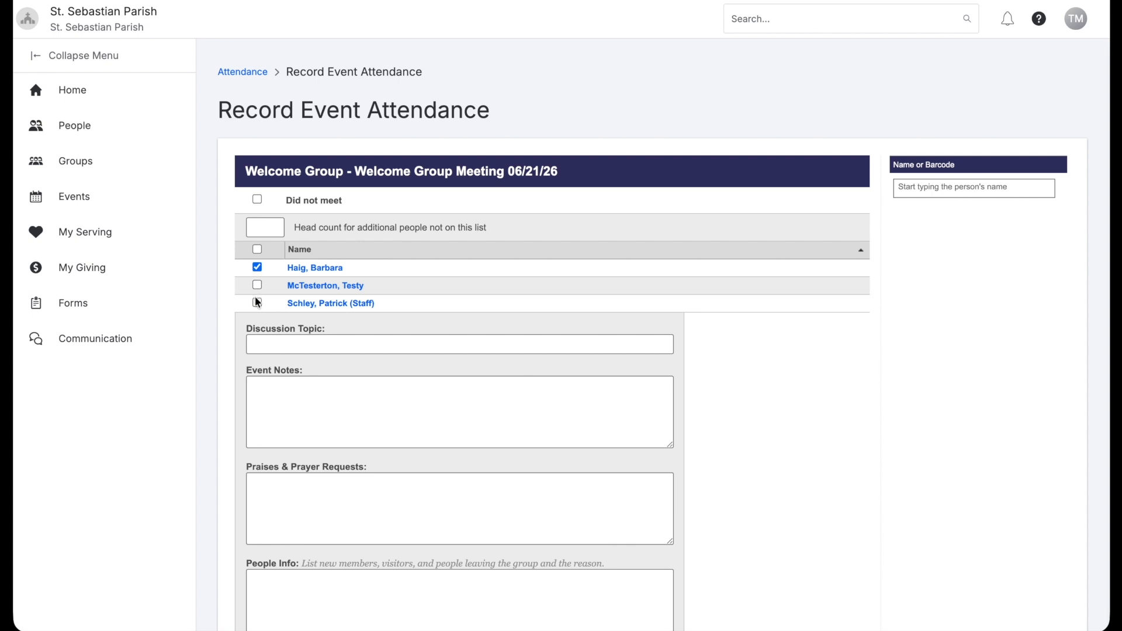
left_click(257, 302)
left_click(277, 229)
type("6")
scroll(434, 275, "down", 2)
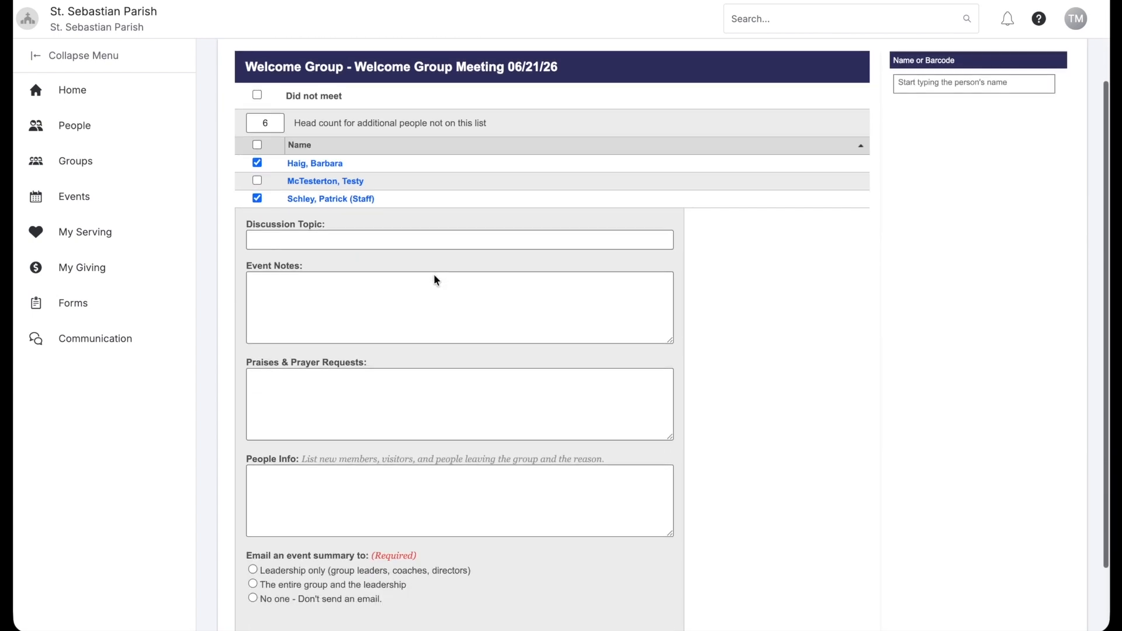
Add notes 'It was a great discussion!', email the entire group and leadership, and save
left_click(425, 244)
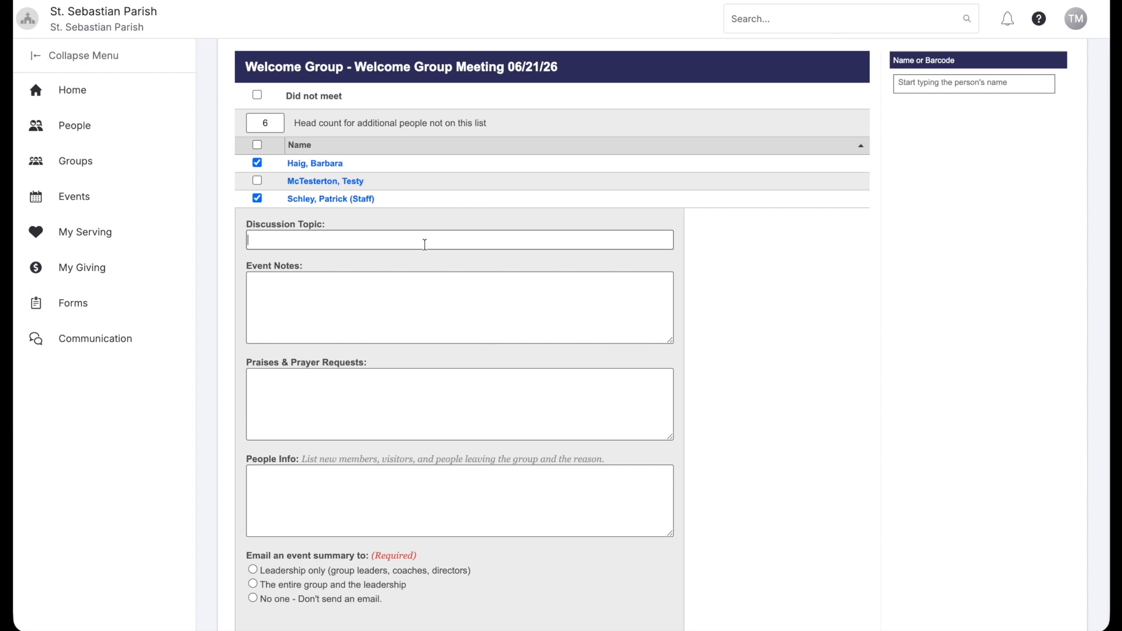
left_click(401, 297)
type("It was a great discussion!")
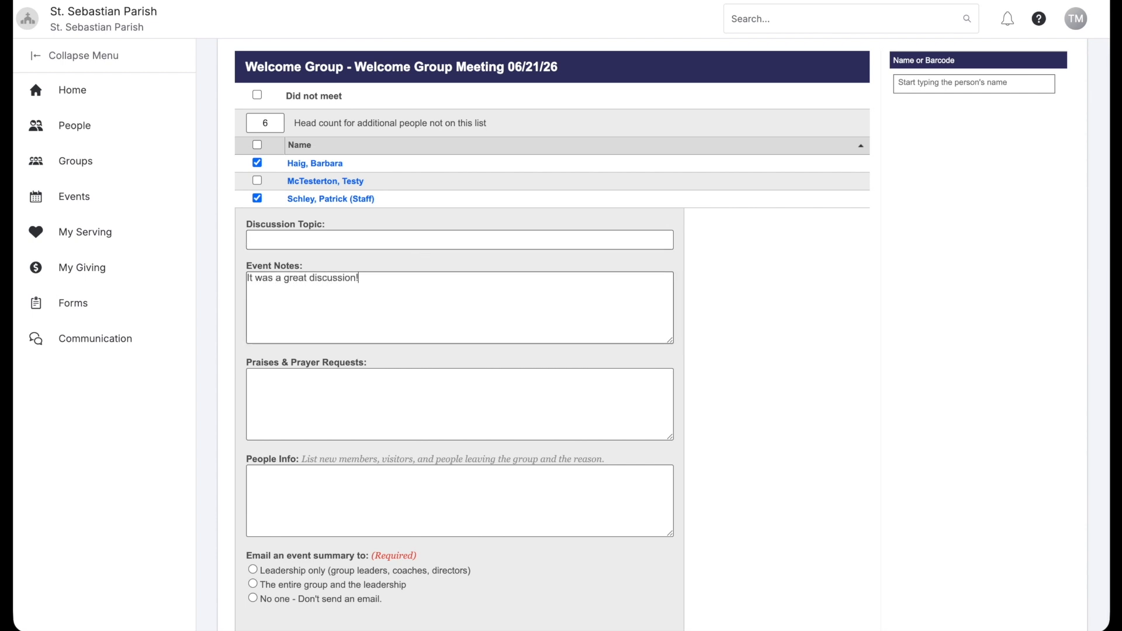
scroll(338, 326, "down", 2)
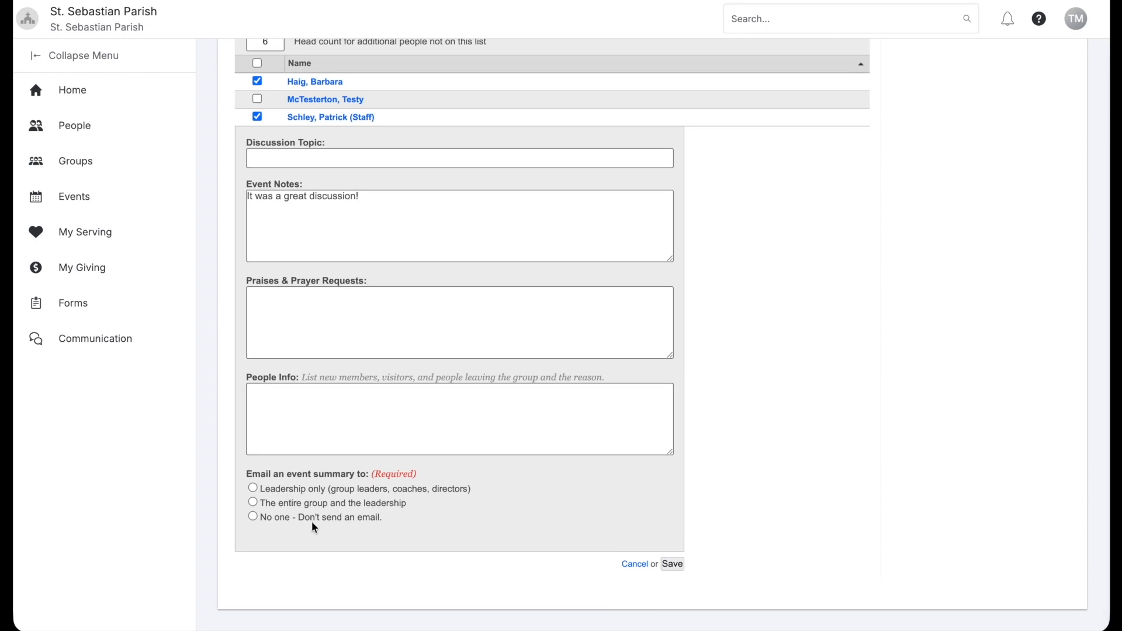
left_click(253, 503)
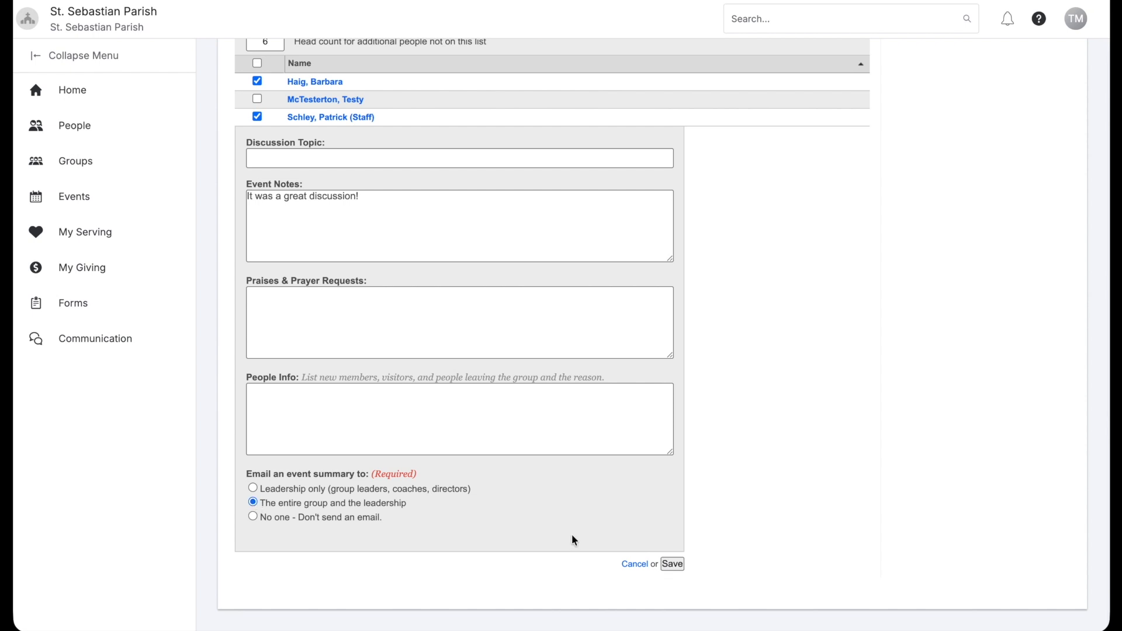
left_click(670, 563)
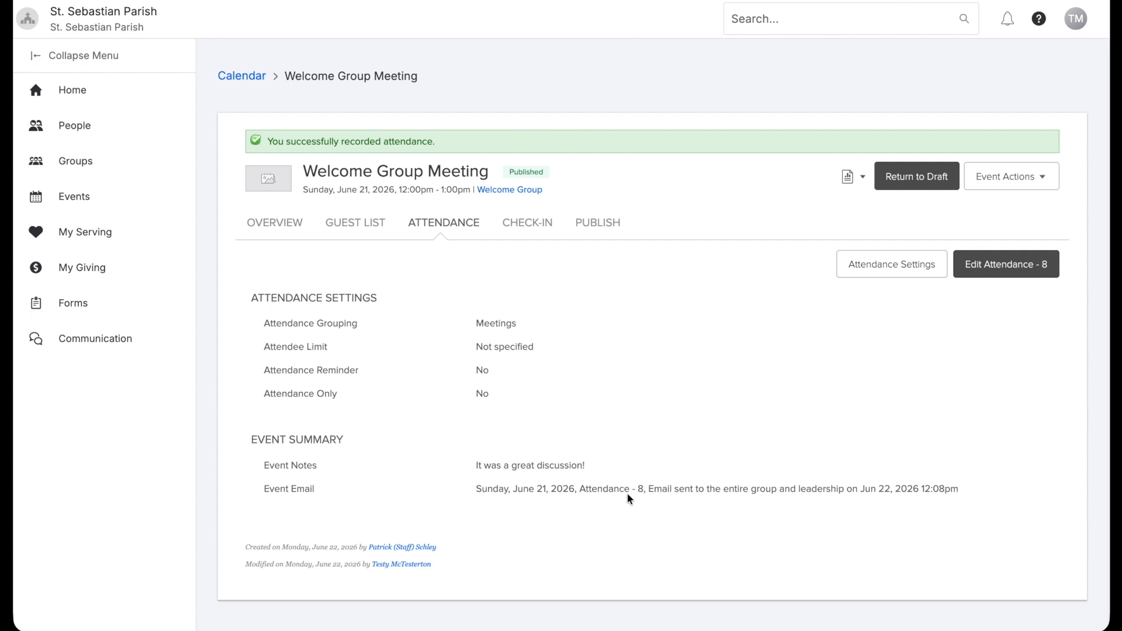
double_click(641, 488)
triple_click(727, 489)
left_click(723, 510)
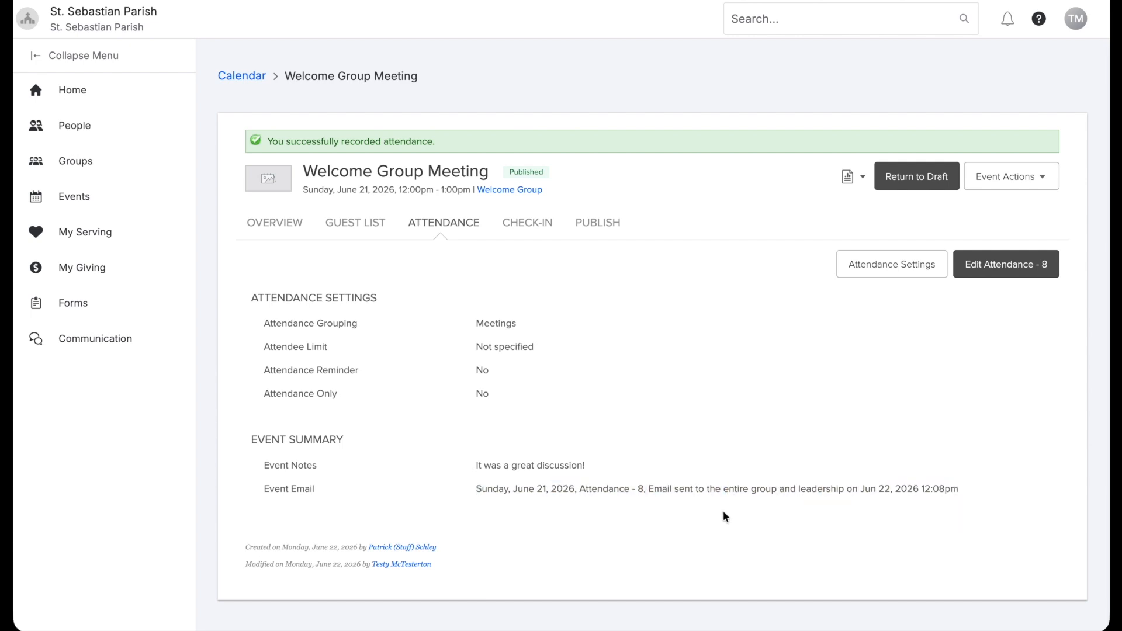